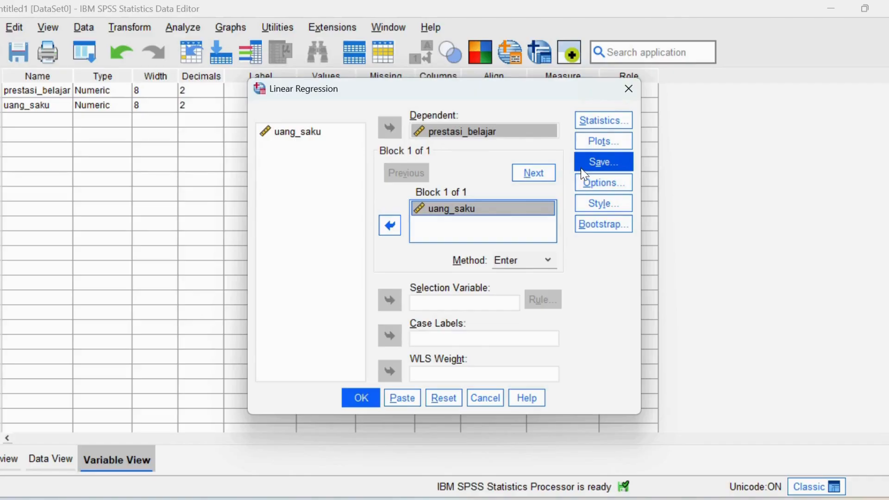
Run the linear regression of prestasi_belajar on uang_saku with unstandardized residuals saved, and return to the data
left_click(581, 168)
left_click(531, 68)
left_click(531, 67)
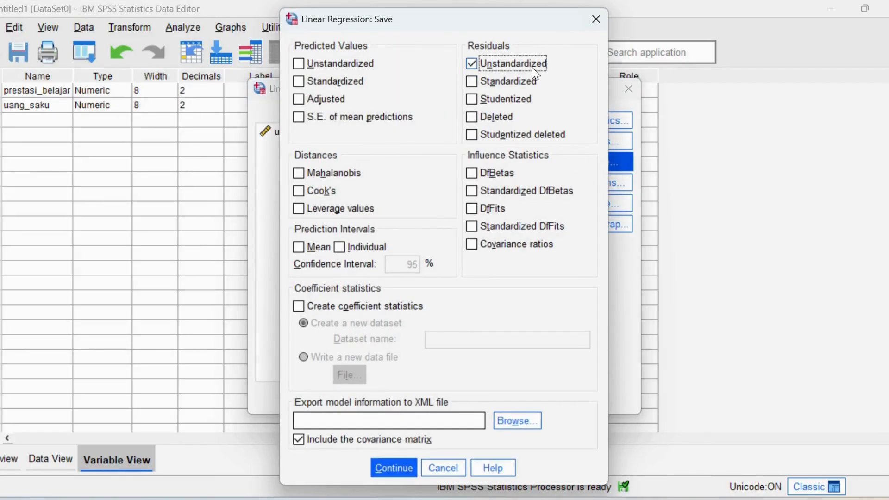
left_click(394, 468)
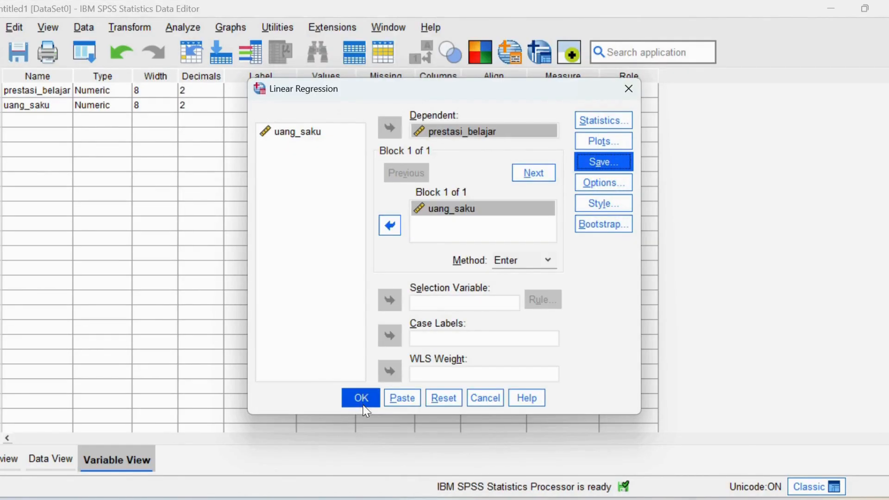
left_click(362, 403)
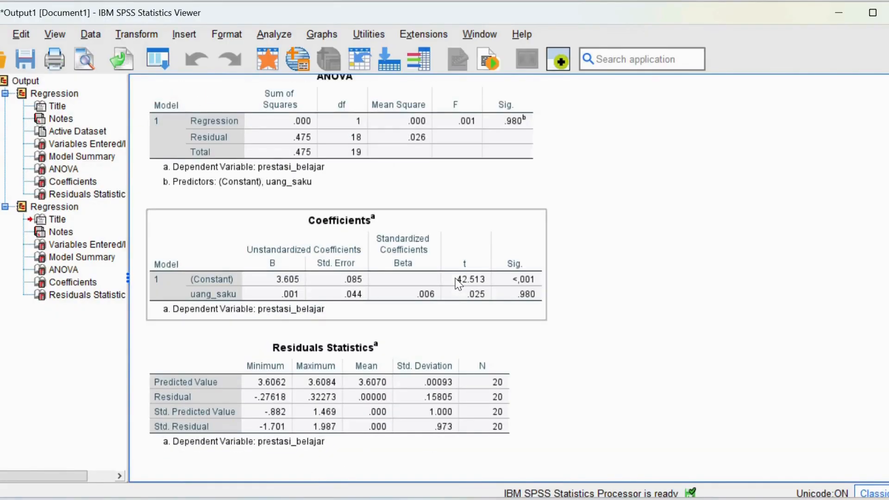
left_click(838, 13)
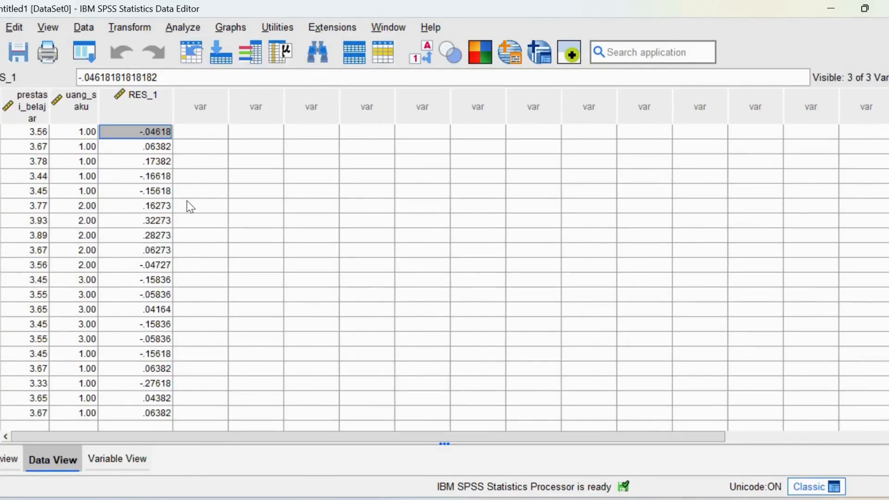
Compute the variable residual_positif with the expression ABS_RES(RES_1), and return to the data
left_click(124, 458)
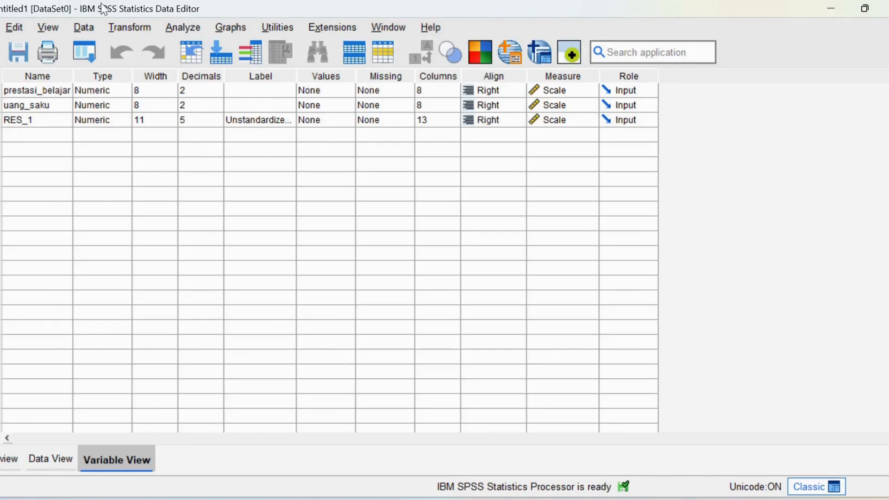
left_click(125, 27)
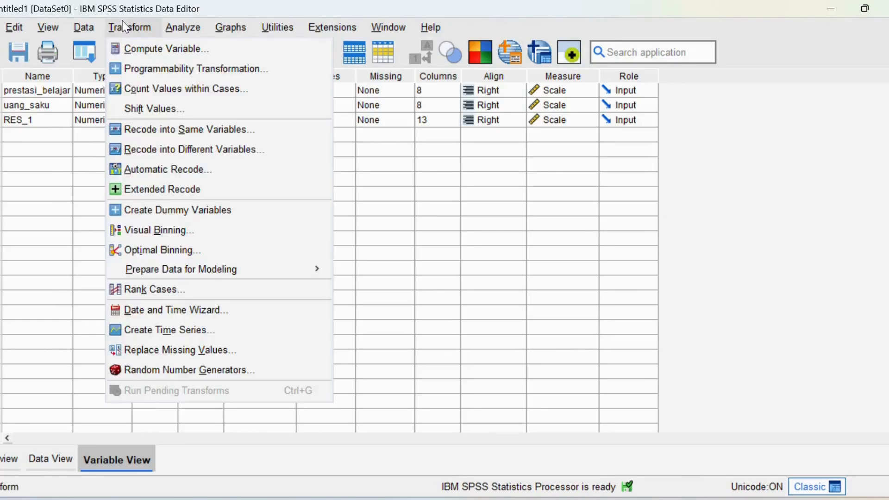
left_click(151, 48)
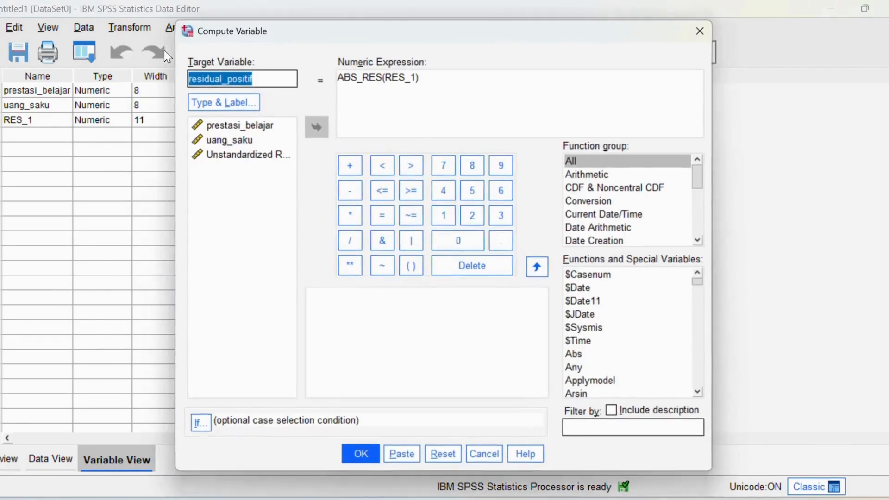
left_click(269, 79)
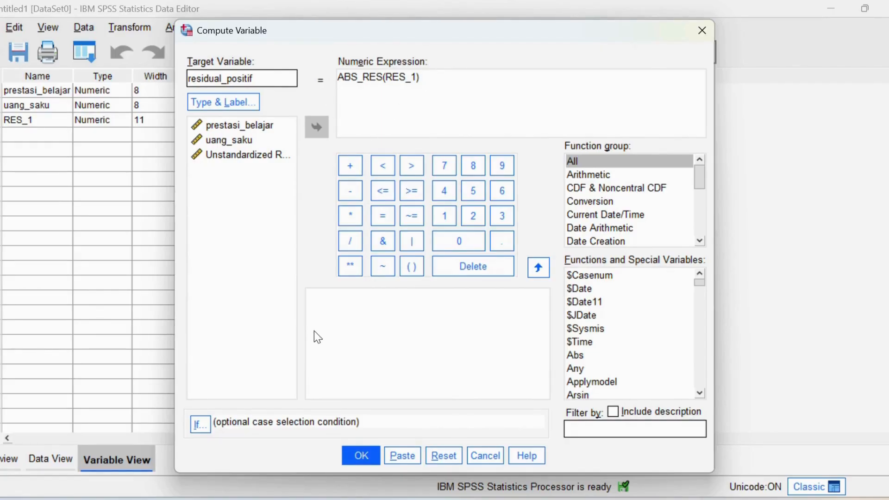
left_click(362, 456)
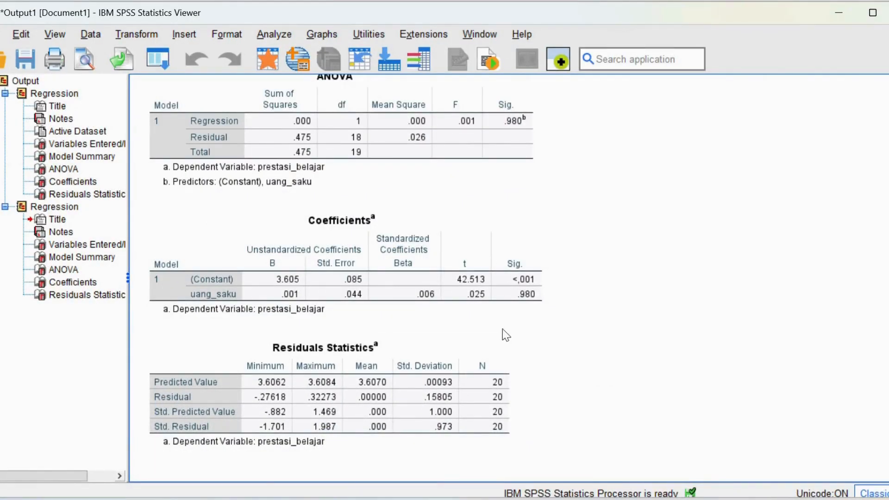
left_click(838, 13)
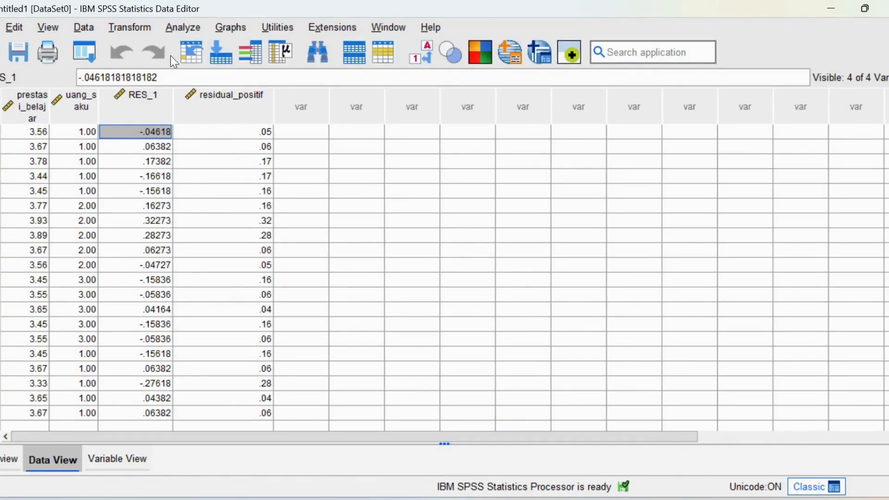
Replace the dependent variable prestasi_belajar with residual_positif and run the linear regression on uang_saku
mouse_move(146, 95)
left_click(180, 28)
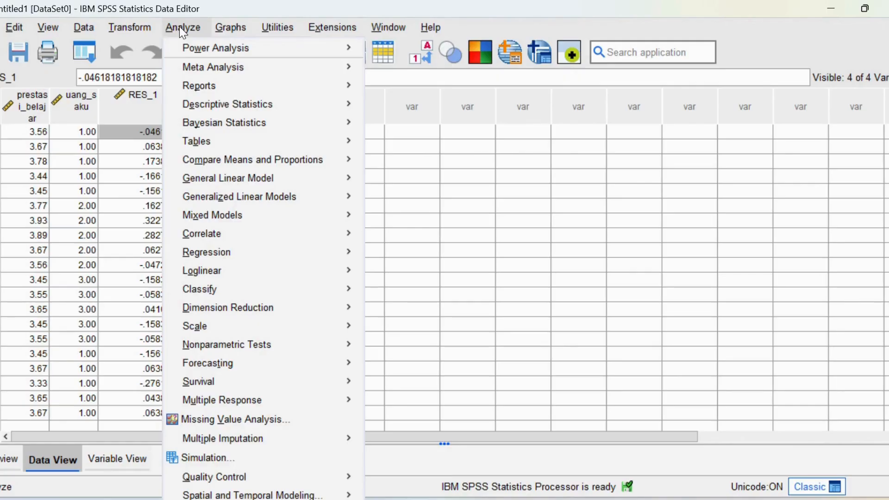
mouse_move(299, 251)
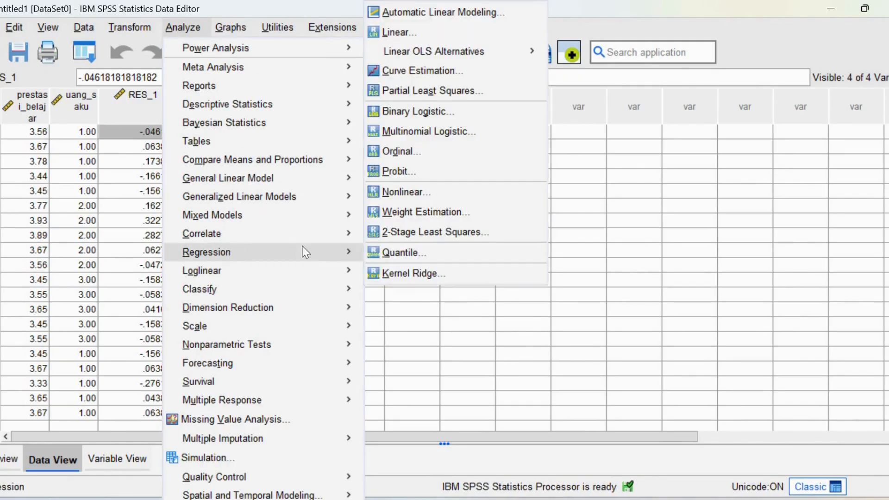
left_click(396, 32)
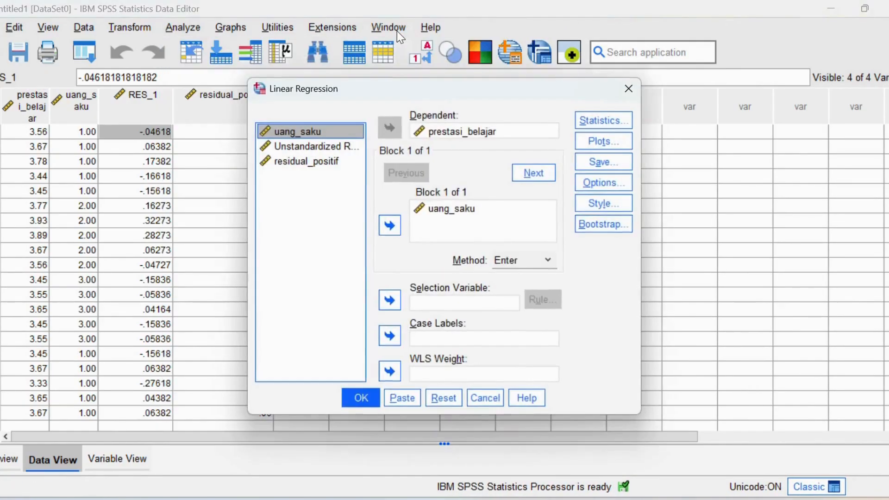
left_click(445, 132)
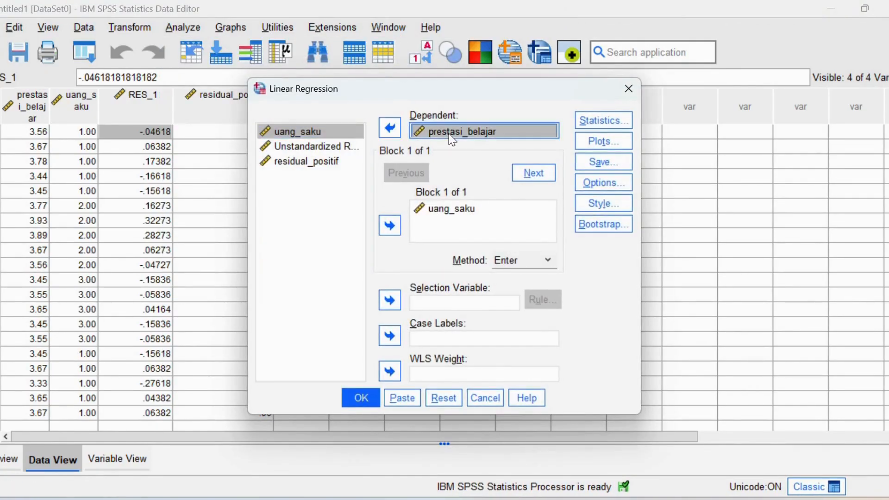
left_click(397, 133)
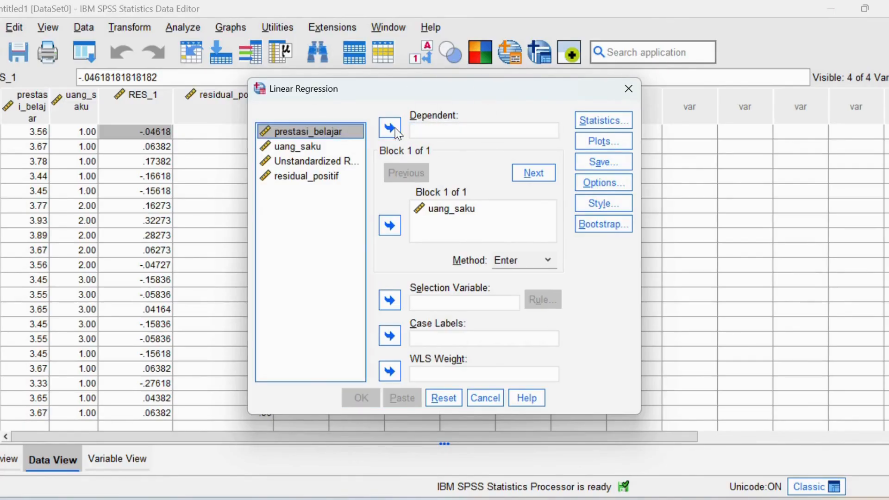
left_click(321, 176)
double_click(321, 176)
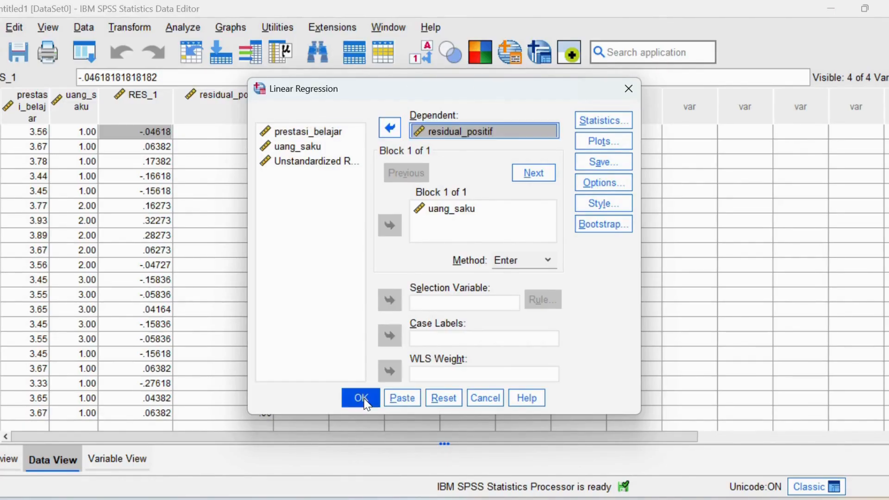
left_click(366, 404)
left_click(365, 405)
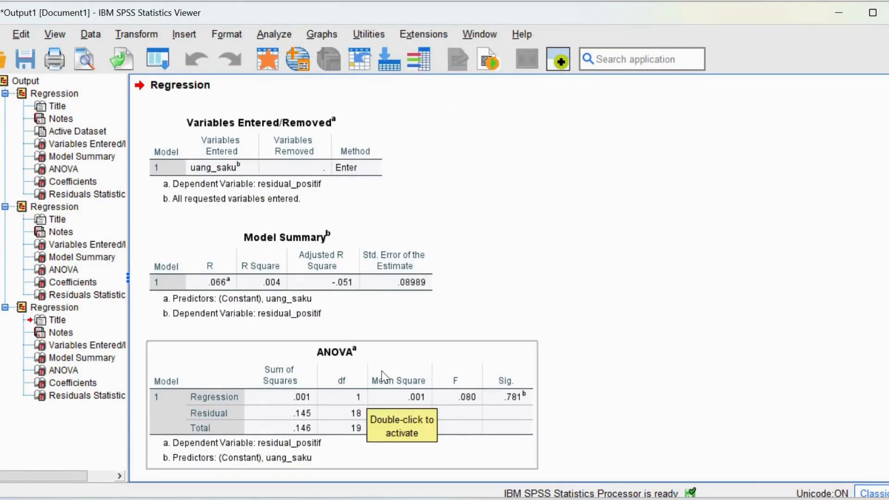
Examine the model summary, ANOVA, coefficients and residuals statistics of the residual_positif regression
scroll(523, 268, "down", 5)
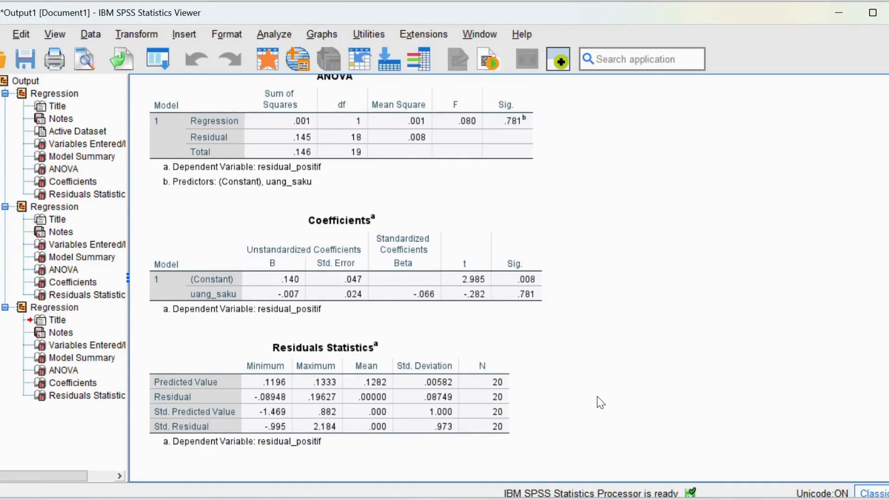
scroll(597, 401, "up", 5)
scroll(556, 403, "down", 5)
scroll(505, 324, "up", 4)
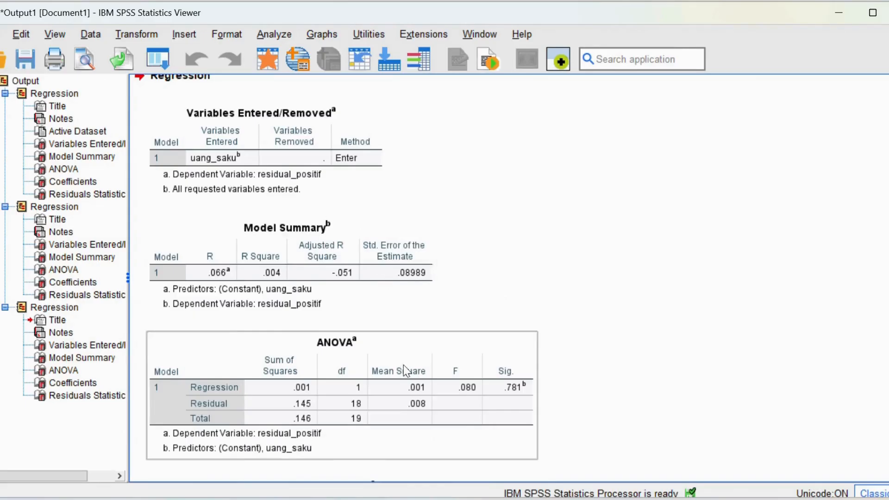
scroll(403, 333, "down", 3)
scroll(404, 366, "down", 3)
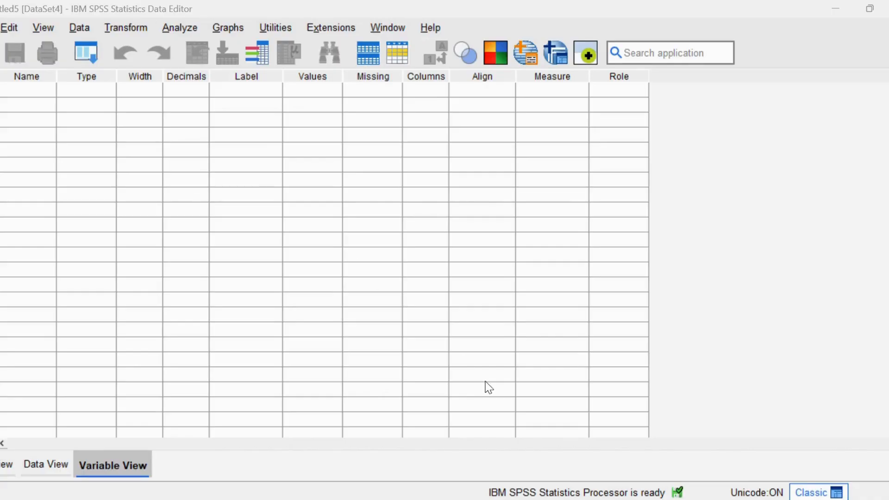
Fill the second column of the Untitled5 dataset with 85, 88, 92, 90, 95, 98, 103, 105, 102, 108, 110 and 115
left_click(764, 441)
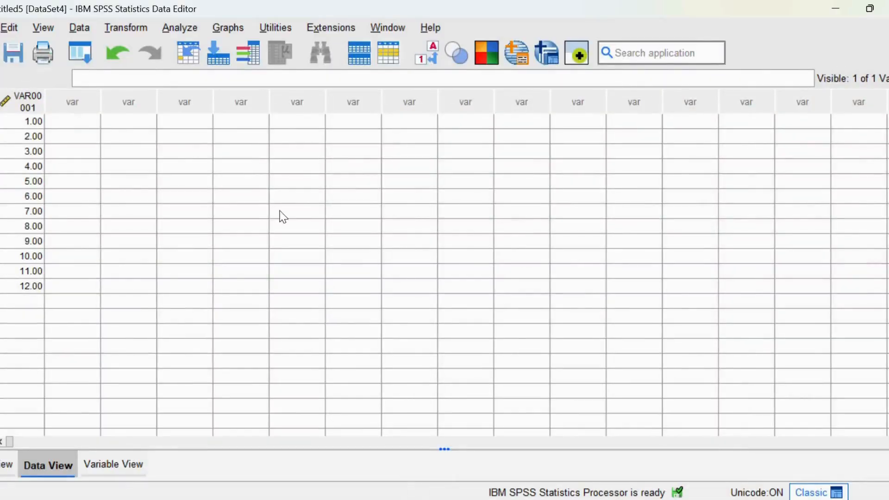
left_click(59, 121)
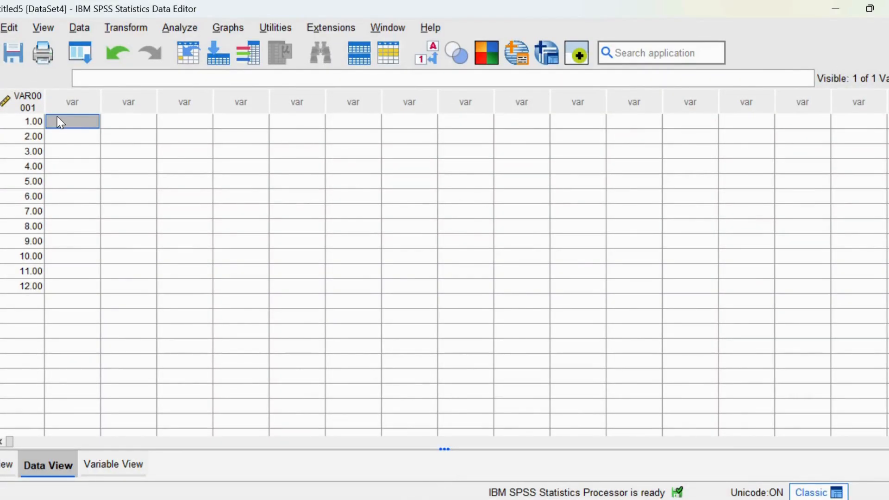
type("85.00 88.00 92.00 90.00 95.00 98.00 103.00 105.00 102.00 108.00 110.00 115.00")
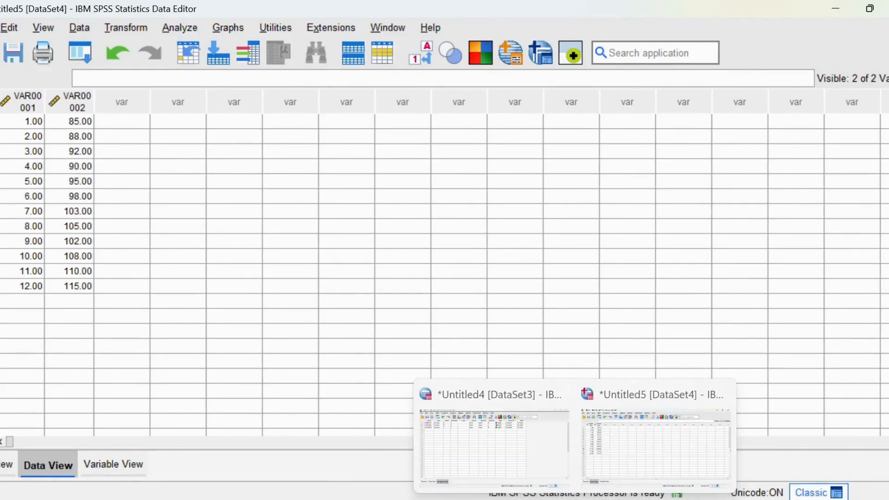
Copy the twelve biaya promosi (x1) values from the Book3 Excel workbook into the third column of the Untitled5 SPSS dataset
mouse_move(607, 499)
left_click(744, 436)
left_click_drag(143, 189, 189, 347)
key("ctrl+c")
left_click(574, 499)
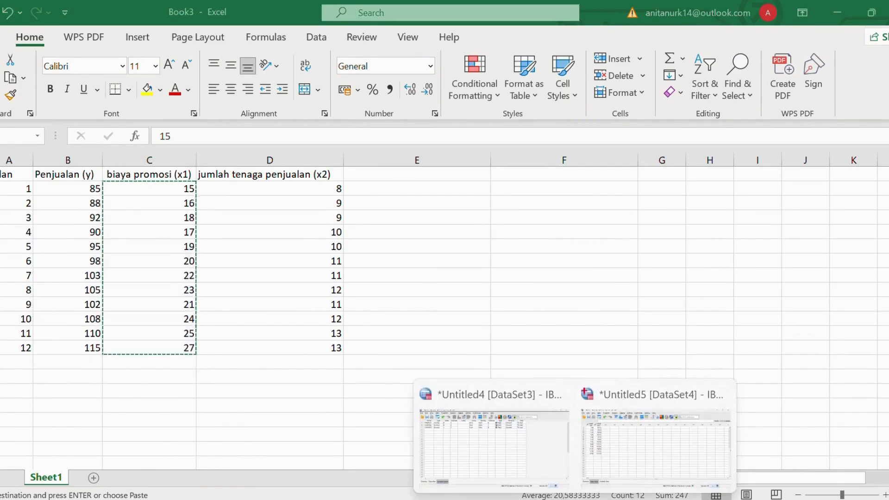
left_click(655, 444)
left_click(123, 121)
key("ctrl+v")
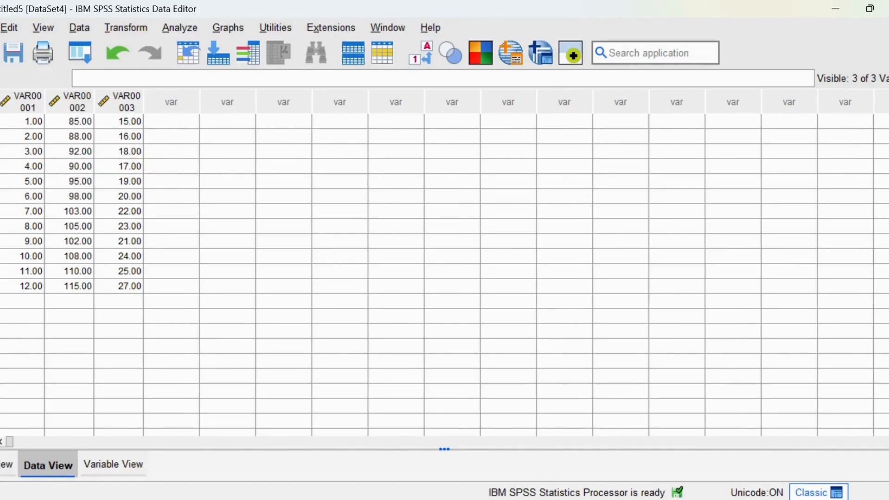
Copy the twelve jumlah tenaga penjualan (x2) values from Excel's Book3 into the fourth column of the Untitled5 SPSS dataset
left_click(608, 499)
left_click(724, 457)
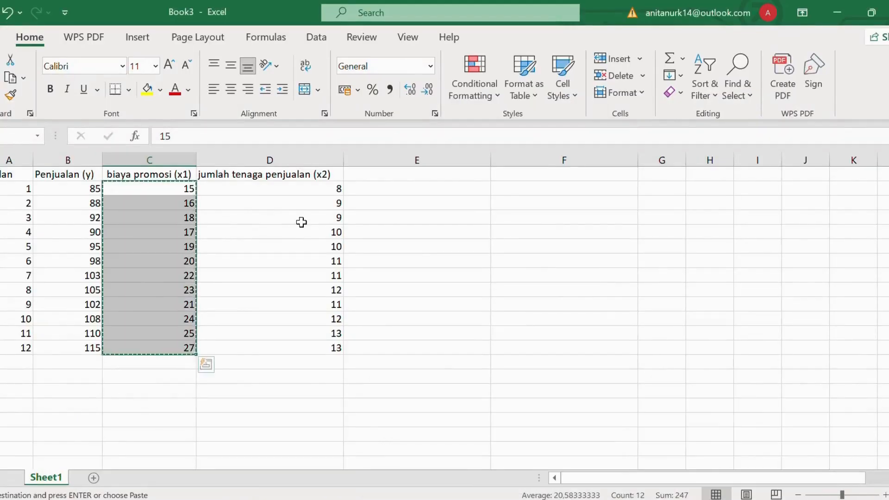
left_click_drag(260, 190, 329, 351)
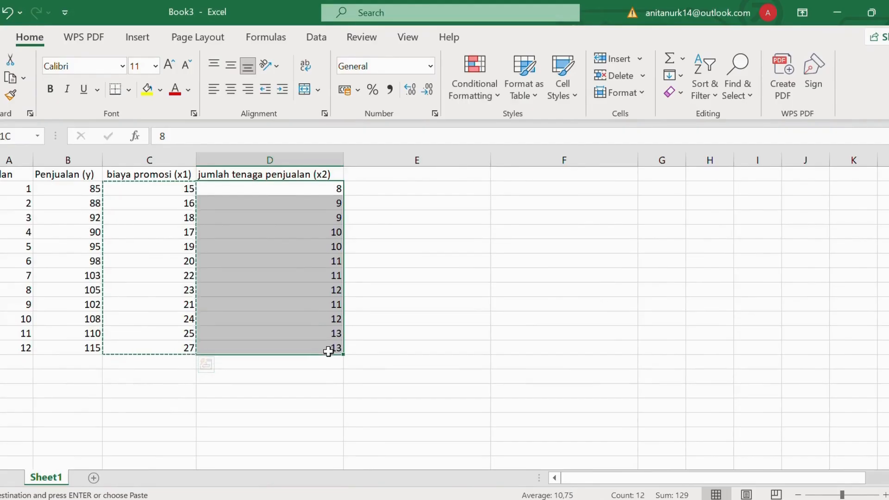
key("ctrl+c")
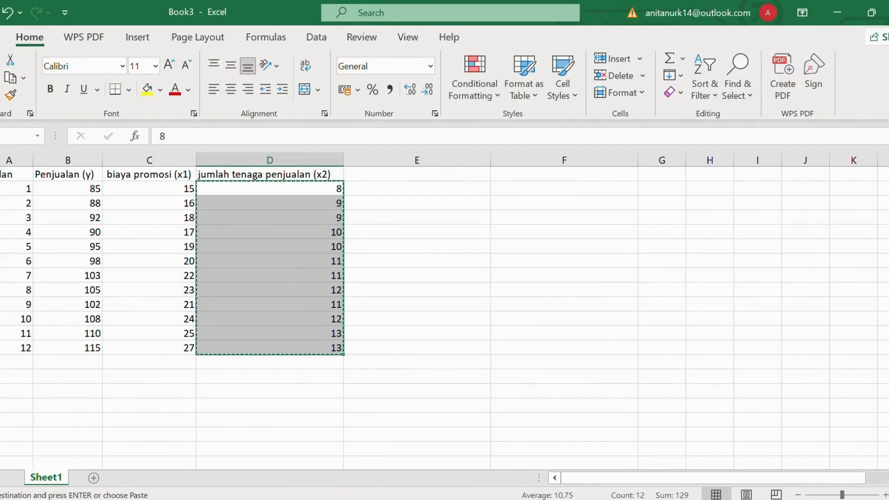
mouse_move(577, 498)
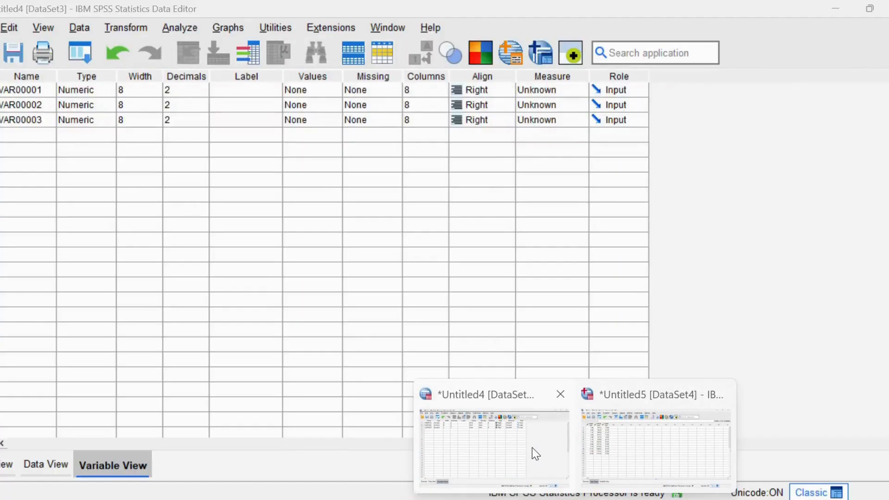
left_click(532, 447)
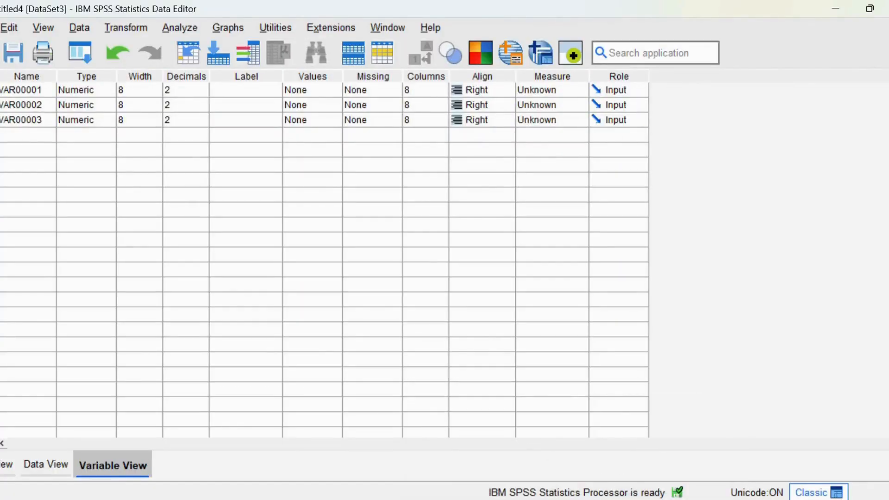
mouse_move(577, 498)
left_click(651, 456)
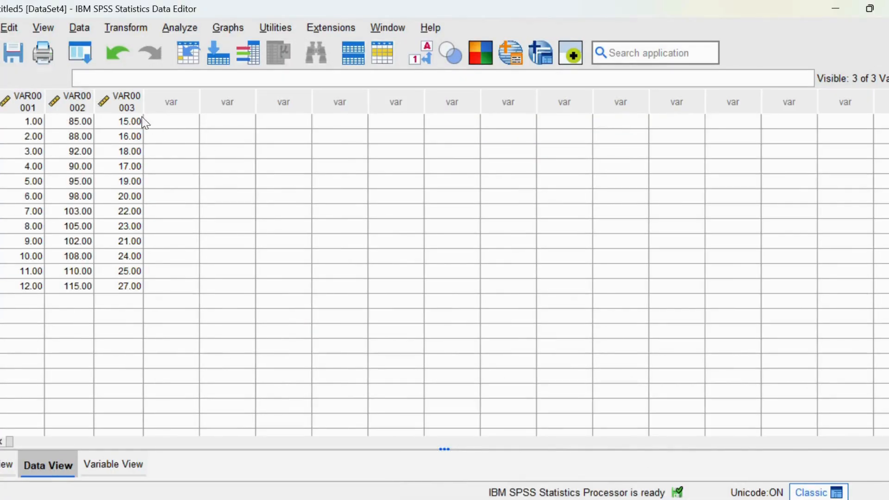
left_click(156, 122)
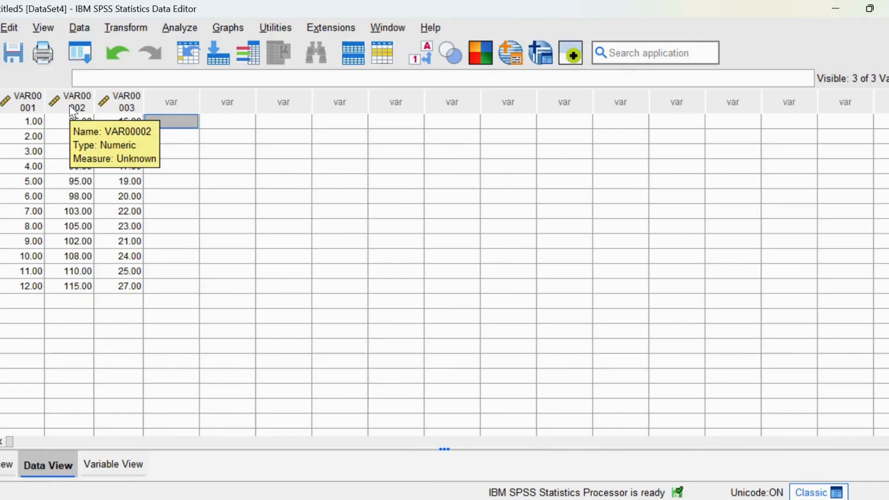
key("ctrl+v")
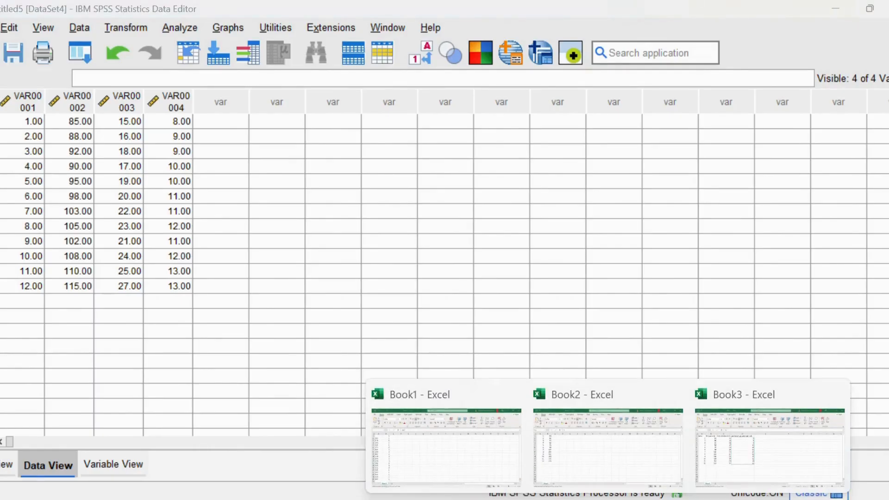
Check the column headings in the Book3 Excel workbook and return to the Untitled5 SPSS dataset
left_click(738, 457)
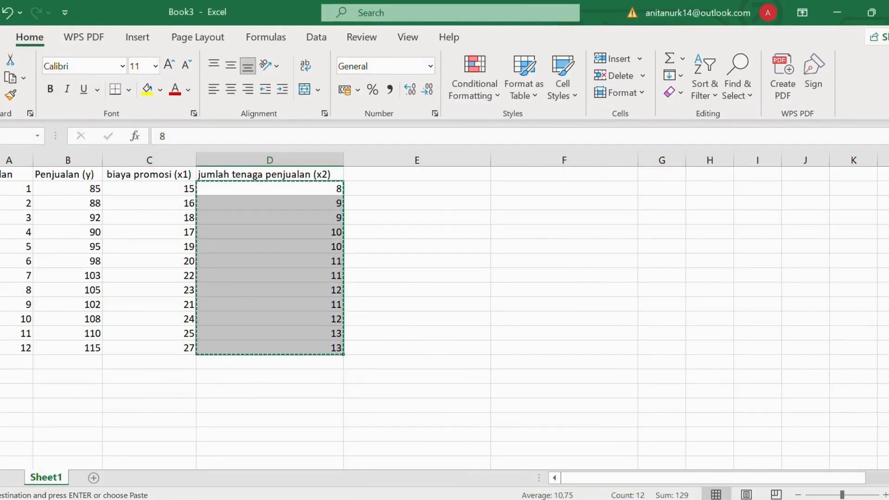
left_click(574, 499)
left_click(643, 460)
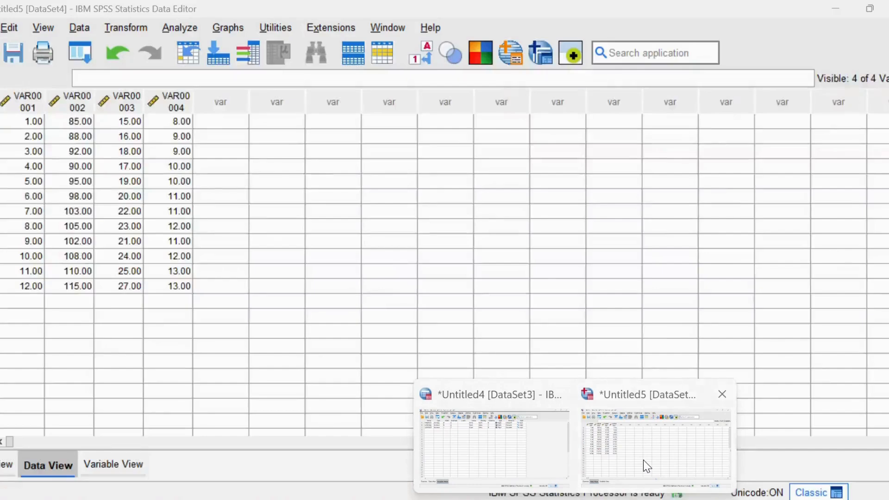
Rename the first variable of the Untitled5 dataset, VAR00001, as Bulan
double_click(26, 95)
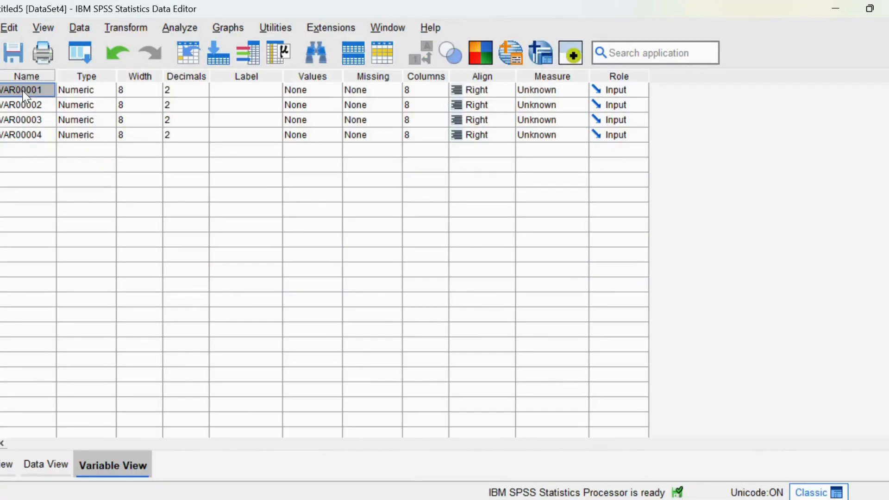
left_click(51, 85)
key("BackSpace")
key("BackSpace")
key("BackSpace")
key("BackSpace")
key("BackSpace")
key("BackSpace")
key("BackSpace")
key("BackSpace")
type("Bulan")
key("Return")
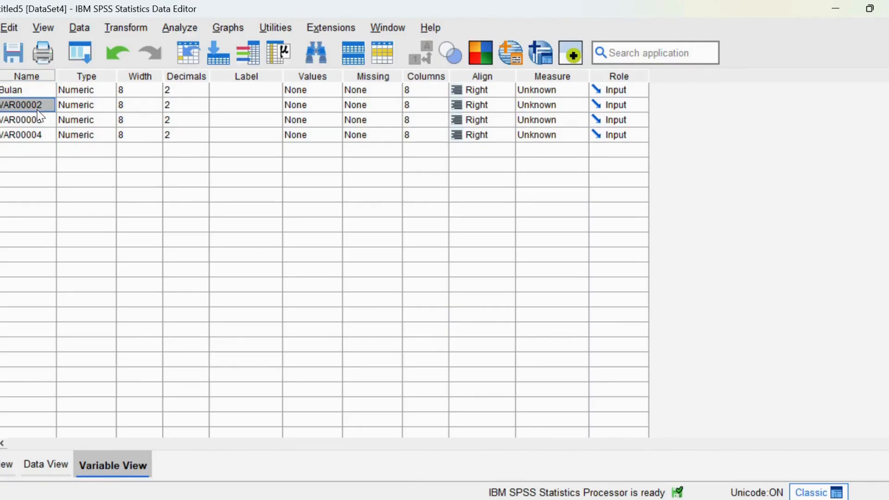
Rename the second variable, VAR00002, as Y
left_click(40, 107)
key("BackSpace")
key("BackSpace")
key("BackSpace")
key("BackSpace")
key("BackSpace")
key("BackSpace")
key("BackSpace")
key("BackSpace")
type("Y")
key("Return")
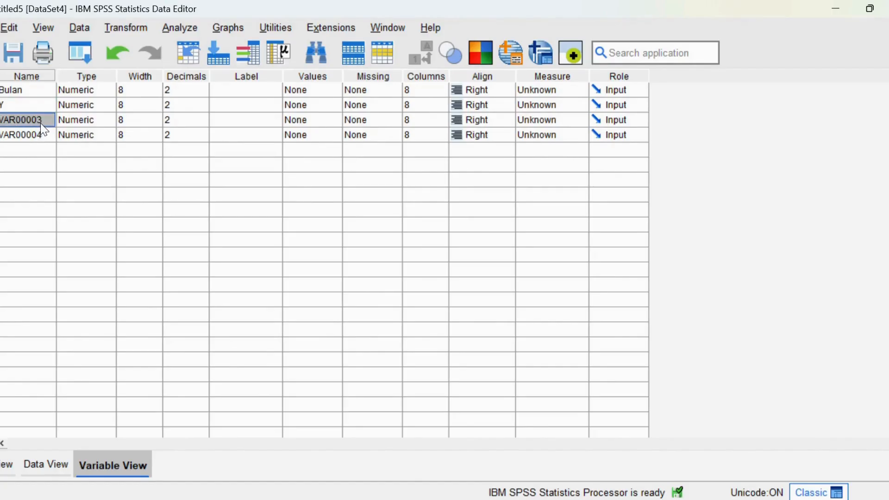
Rename the third variable, VAR00003, as X1
left_click(45, 124)
key("BackSpace")
key("BackSpace")
key("BackSpace")
key("BackSpace")
key("BackSpace")
key("BackSpace")
key("BackSpace")
key("BackSpace")
type("X1")
Rename the fourth variable, VAR00004, as X2
left_click(46, 136)
key("BackSpace")
key("BackSpace")
key("BackSpace")
key("BackSpace")
key("BackSpace")
key("BackSpace")
key("BackSpace")
key("BackSpace")
type("x2")
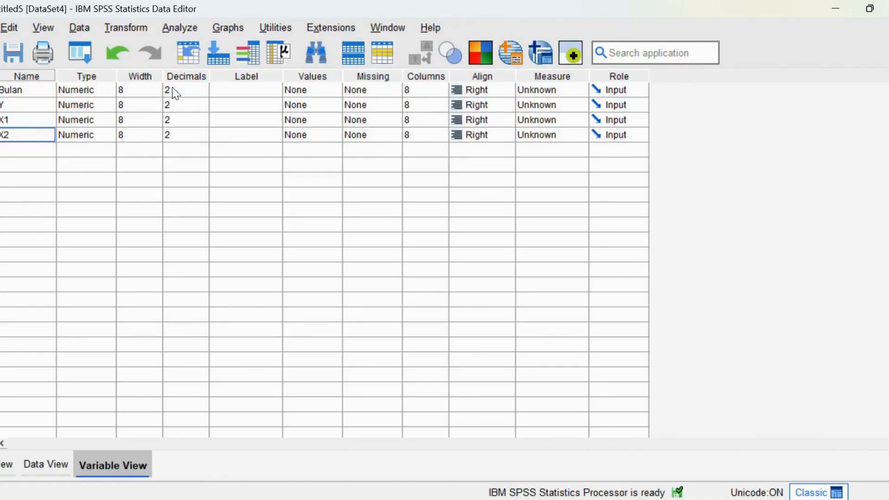
Set the decimals of Bulan, Y, X1 and X2 to 0
left_click(173, 89)
left_click(200, 108)
double_click(202, 116)
left_click(202, 102)
left_click(202, 108)
left_click(202, 108)
left_click(202, 118)
left_click(203, 123)
left_click(203, 124)
left_click(203, 123)
left_click(203, 123)
left_click(192, 134)
left_click(203, 138)
left_click(203, 138)
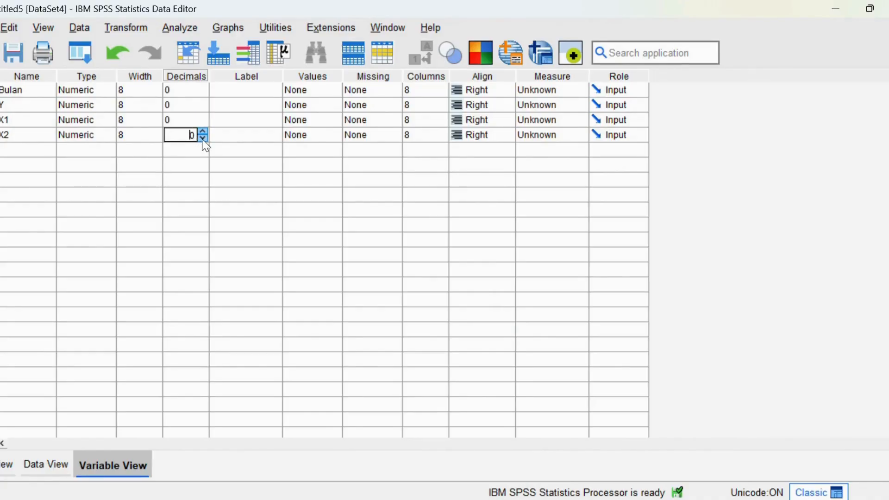
Label Bulan as "Periode Waktu (Bulan ke-)" and Y as "Volume Penjualan (Ribu Unit)"
left_click(245, 86)
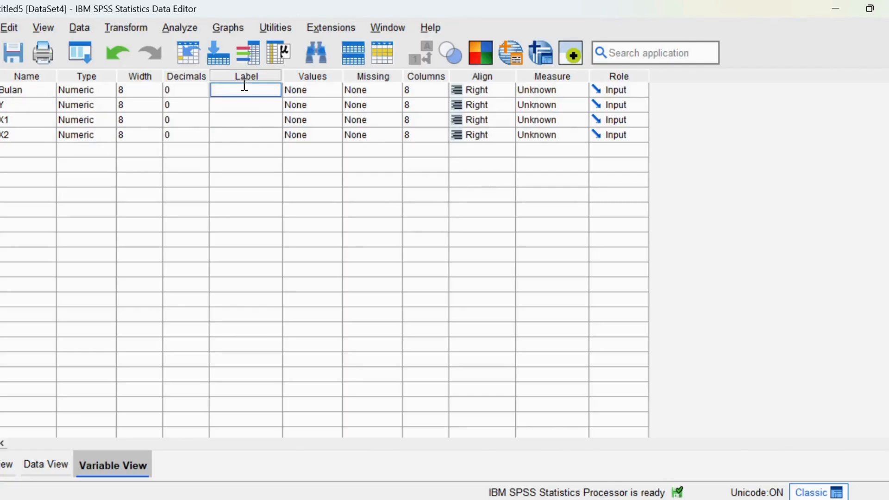
type("Periode Waktu (B")
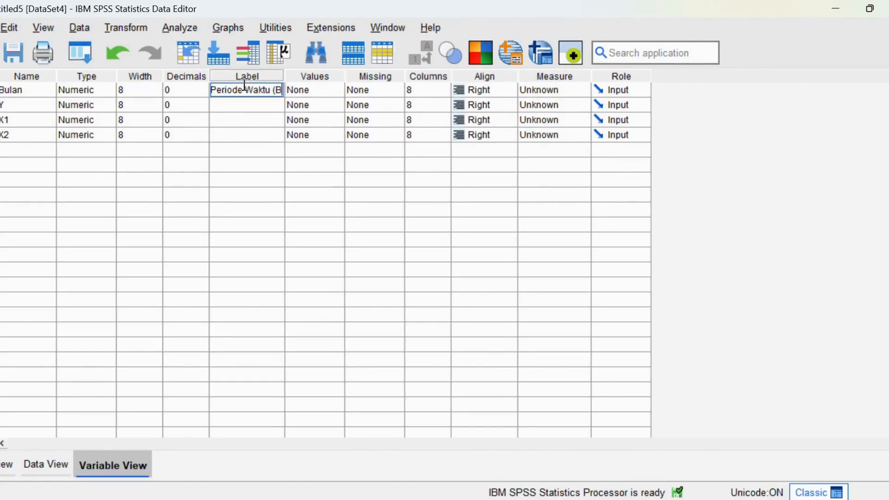
type("ulan ke-)")
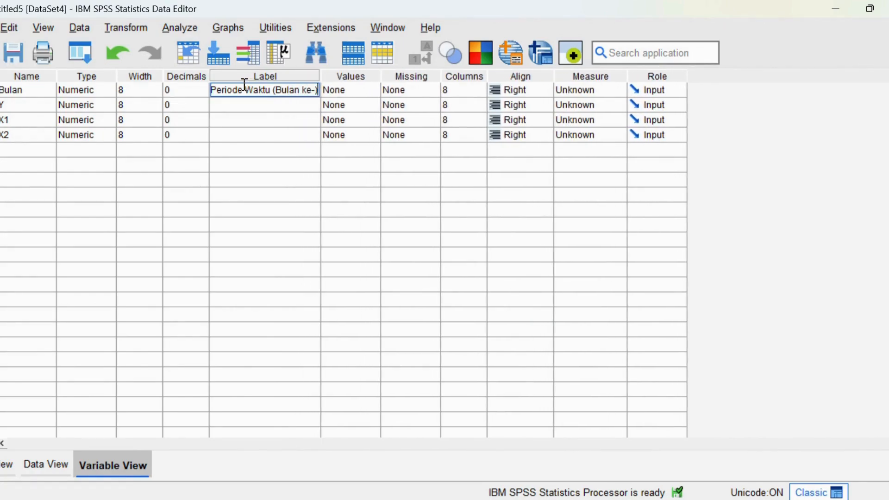
left_click(213, 108)
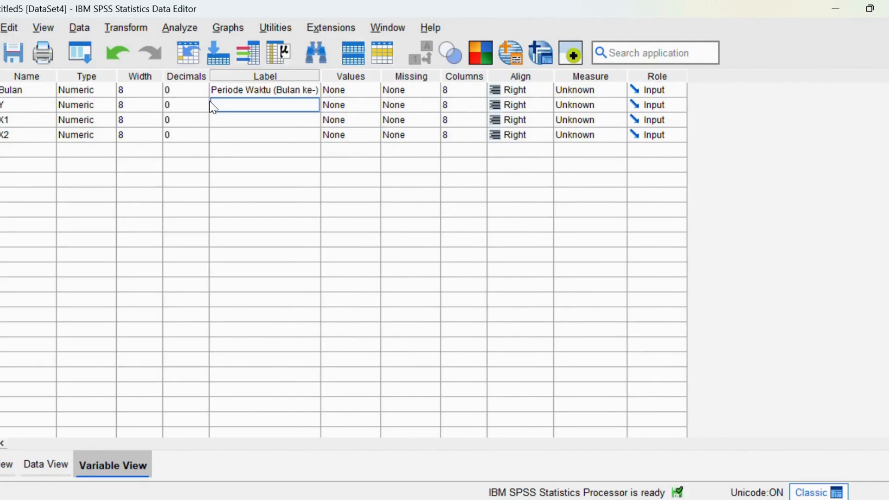
type("Volume Penjualan (Ribu U")
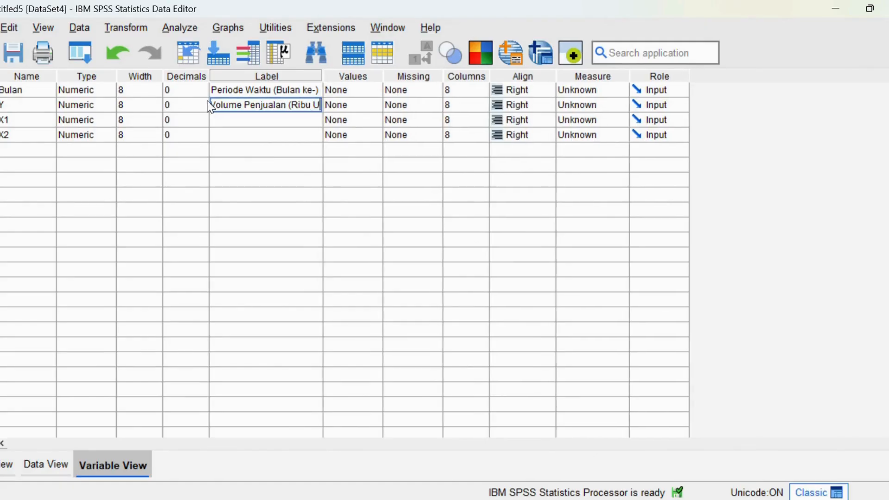
type("nit)")
Label X1 as "Biaya Promosi (Juta Rupiah)" and X2 as "Jumlah Tenaga Penjualan (Orang)"
left_click(215, 117)
type("VB")
key("BackSpace")
key("BackSpace")
type("Biaya Promosi")
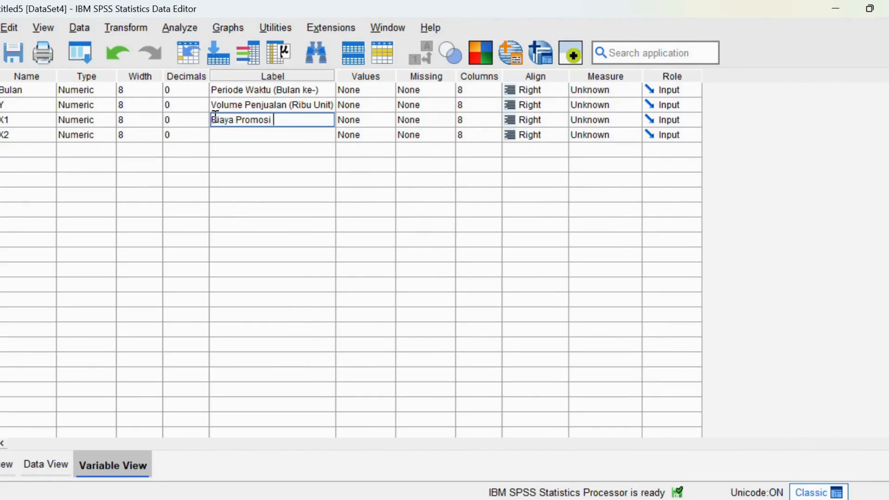
type(" (Juta Rupiah)")
left_click(251, 134)
type("Jumlah Te")
type("naga Pe")
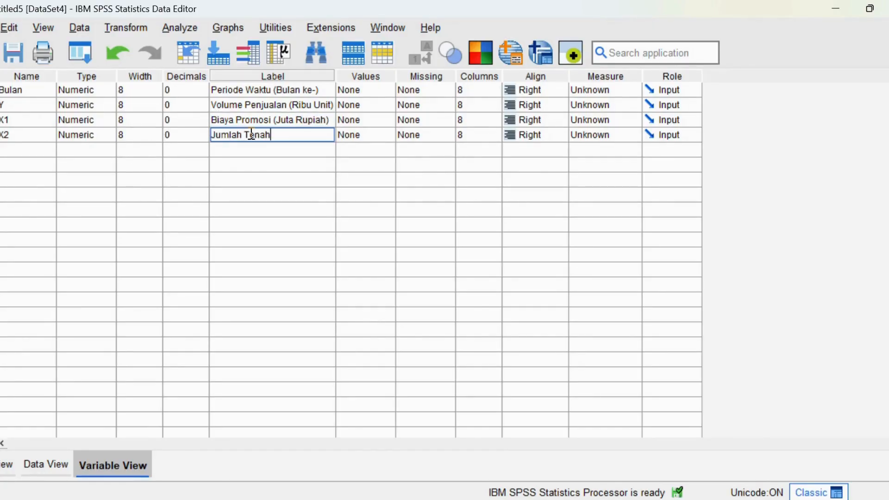
type("njualan (Orang)")
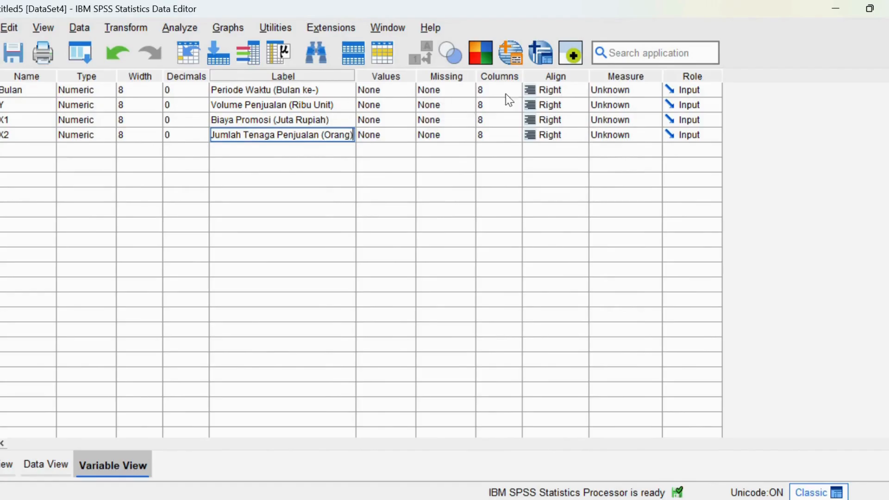
Set the measurement level of all four variables to Scale and return to the data values
left_click(620, 90)
left_click(610, 105)
left_click(611, 107)
left_click(610, 107)
left_click(614, 119)
left_click(617, 121)
left_click(617, 122)
left_click(618, 134)
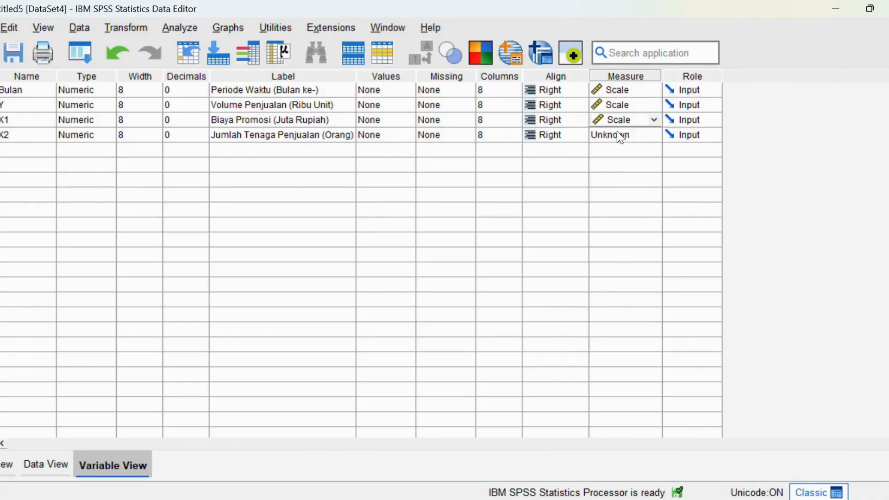
key("ctrl+t")
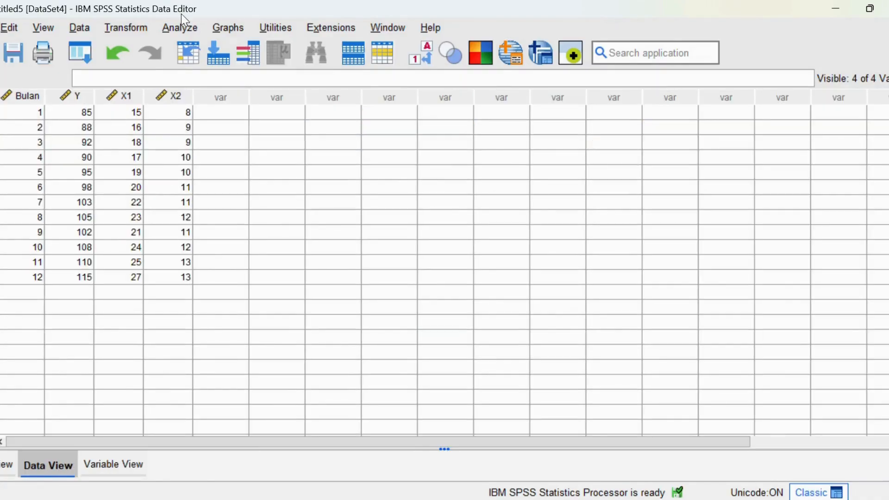
Set up a Linear Regression with Volume Penjualan as dependent and Biaya Promosi and Jumlah Tenaga Penjualan as independent variables
left_click(183, 28)
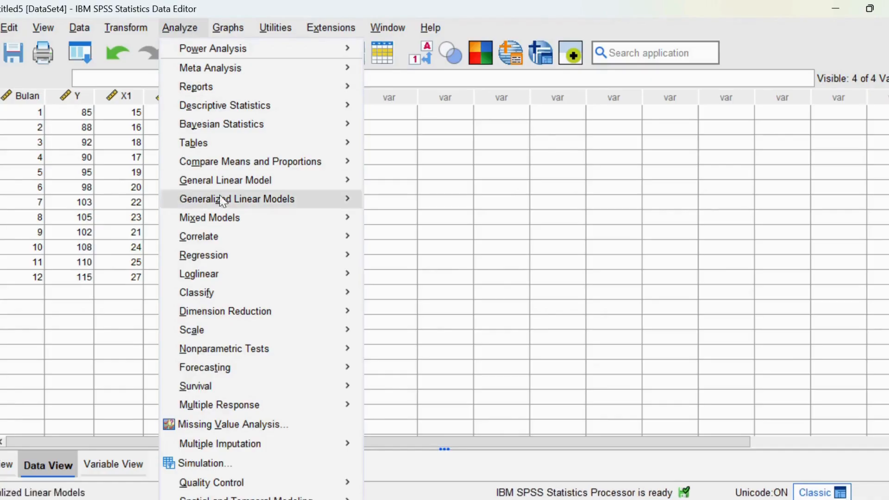
mouse_move(218, 255)
left_click(448, 36)
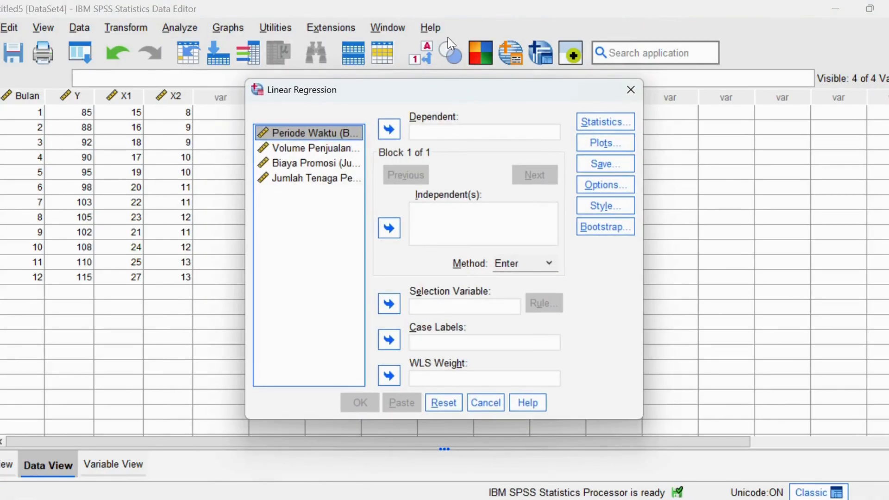
left_click(315, 148)
left_click(389, 129)
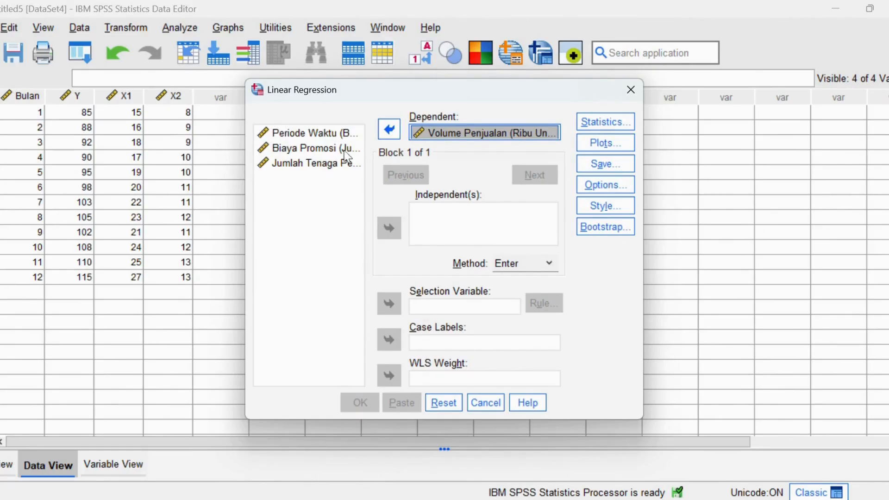
left_click(327, 154)
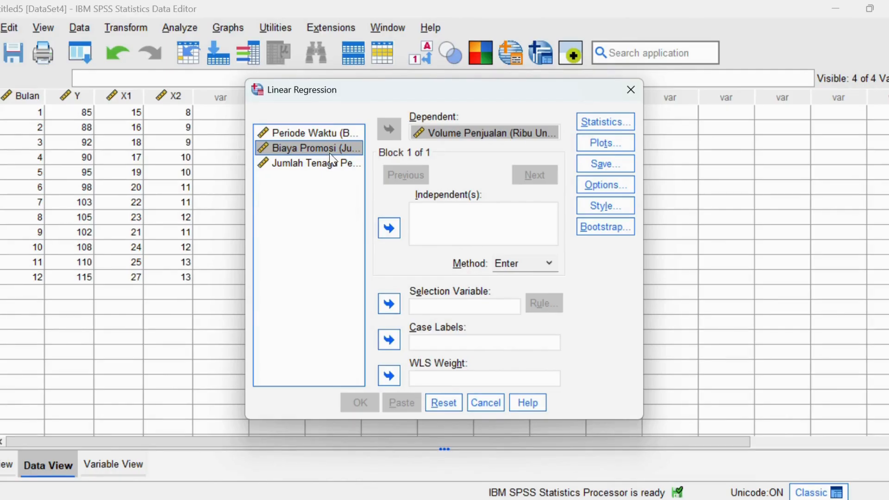
left_click(389, 228)
left_click(333, 164)
left_click(389, 227)
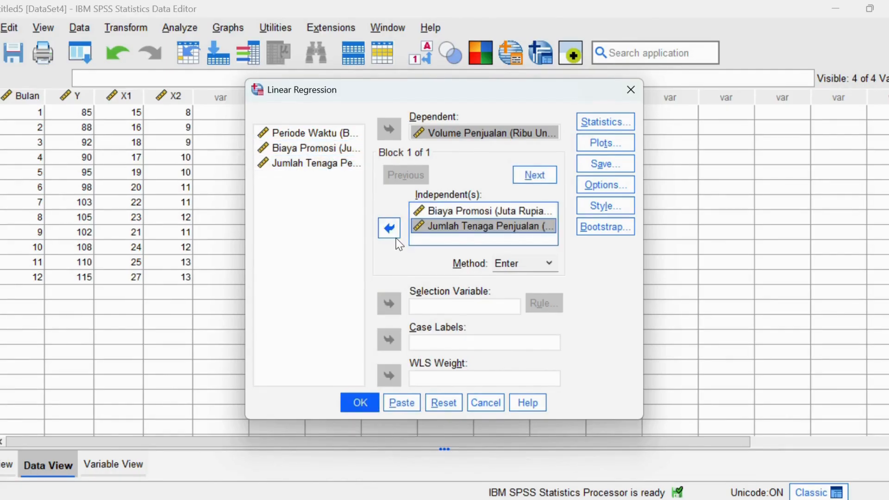
Add the Durbin-Watson and Descriptives statistics to the linear regression and run it
left_click(618, 121)
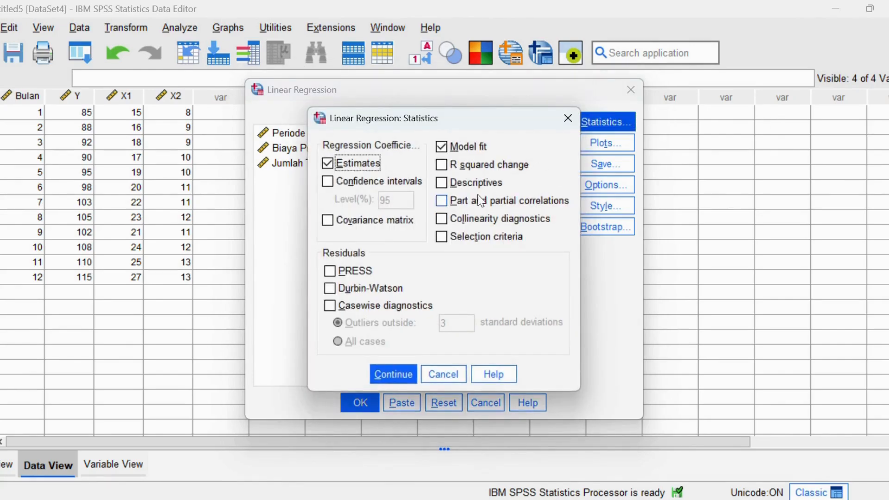
left_click(331, 288)
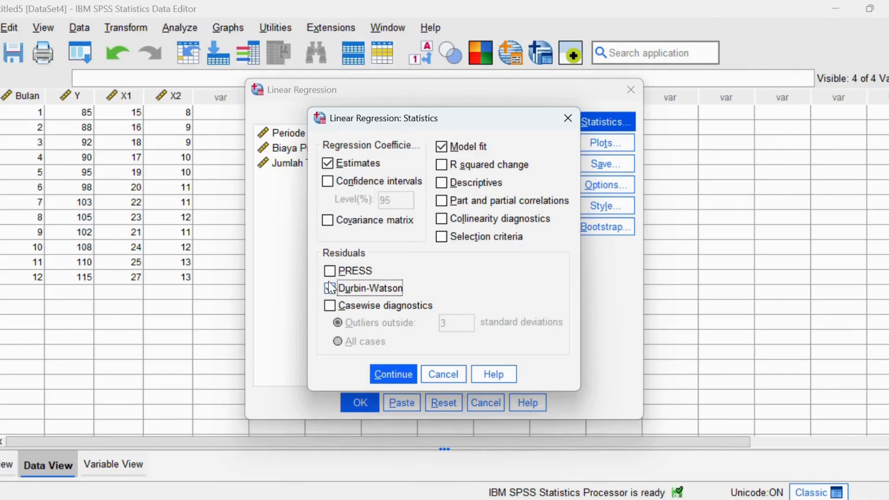
left_click(443, 183)
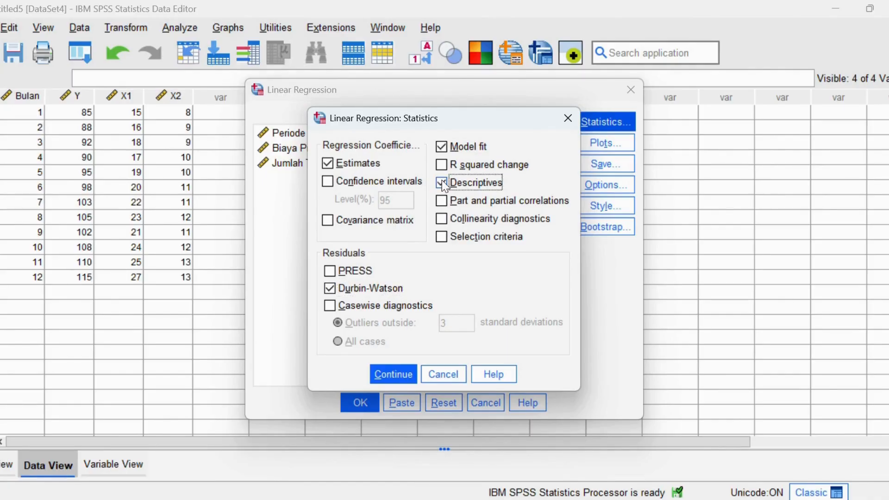
left_click(396, 375)
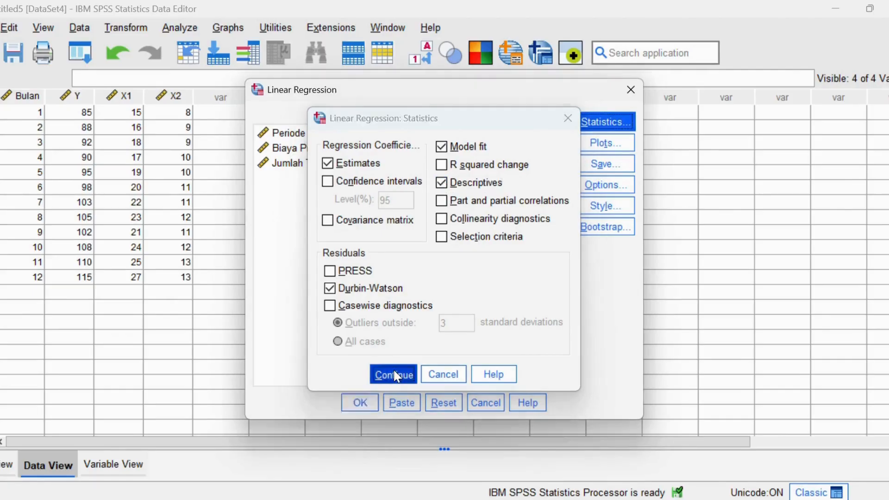
left_click(367, 402)
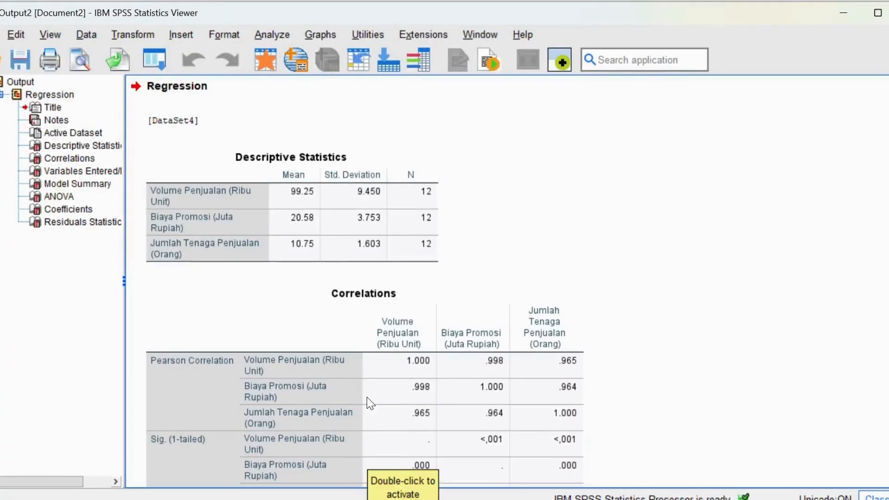
Examine the regression output tables, including Descriptive Statistics, Correlations, Model Summary with Durbin-Watson, and ANOVA
left_click(367, 397)
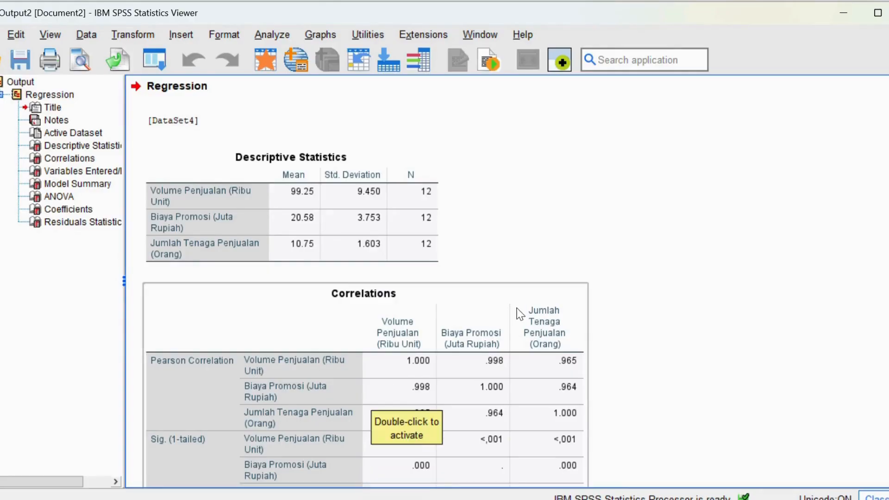
left_click(653, 247)
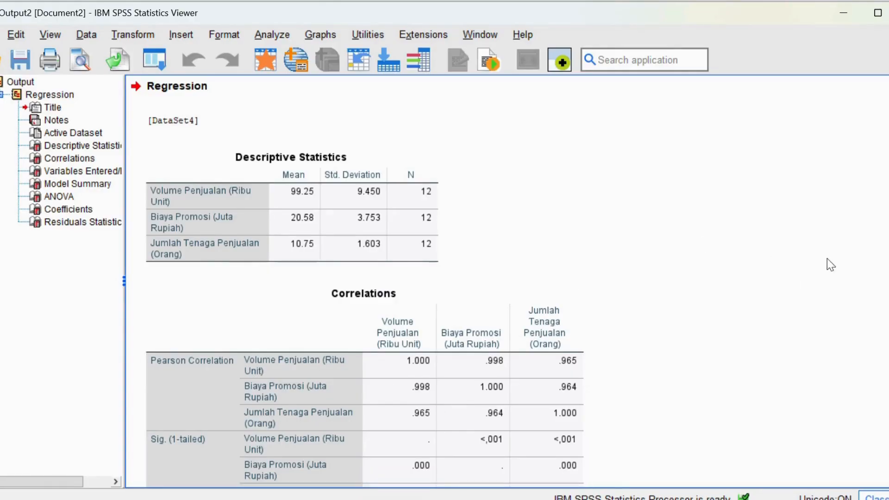
scroll(831, 264, "down", 5)
scroll(507, 280, "down", 15)
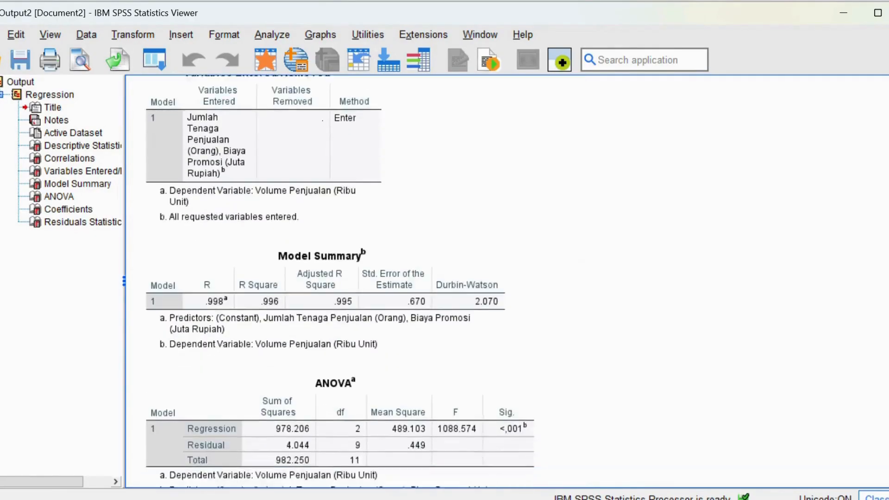
scroll(365, 280, "up", 20)
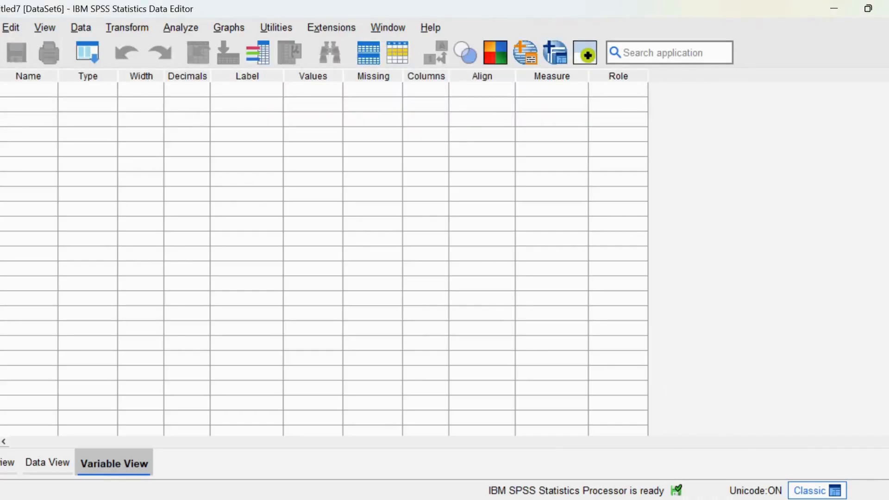
Paste the twelve Penjualan (y) values copied from Excel's Book3 into the first column of the Untitled7 SPSS dataset
mouse_move(575, 499)
mouse_move(678, 487)
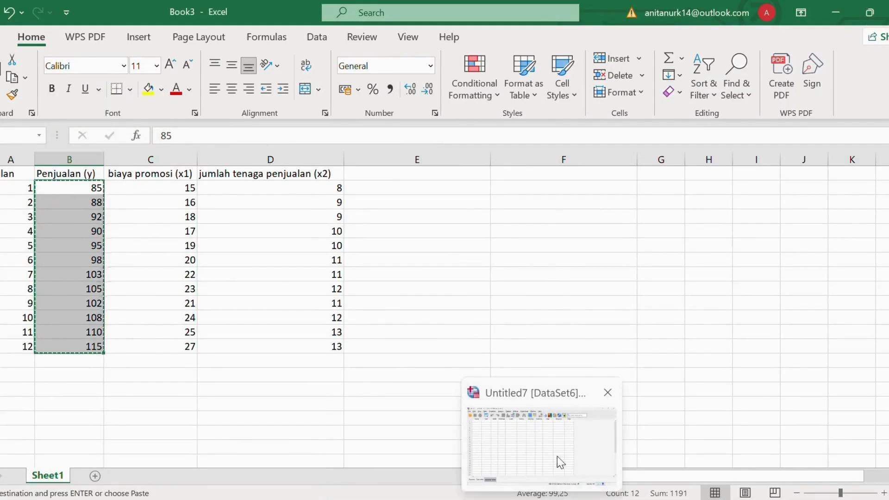
left_click(557, 457)
left_click(17, 101)
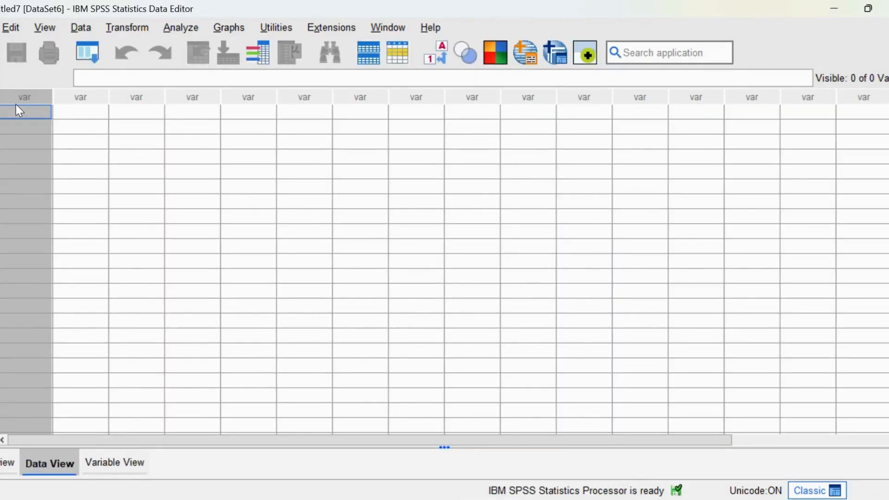
left_click(30, 110)
type("85.00 88.00 92.00 90.00 95.00 98.00 103.00 105.00 102.00 108.00 110.00 115.00")
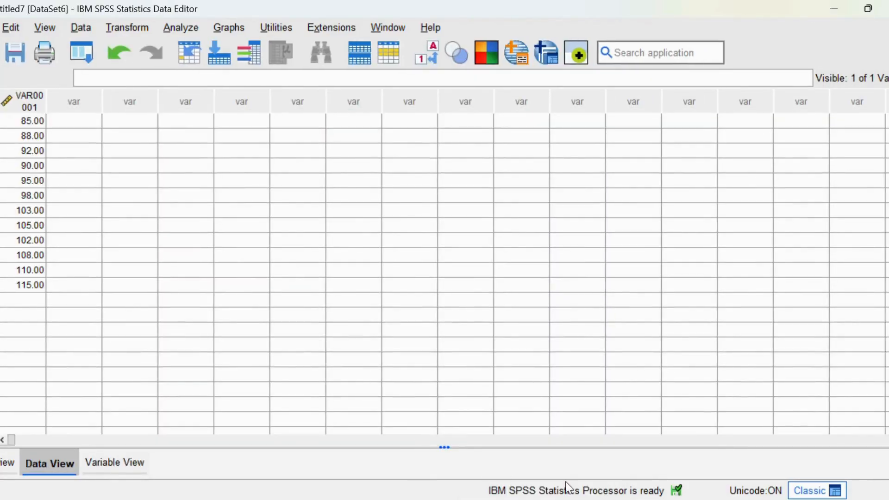
Copy the biaya promosi (x1) and jumlah tenaga penjualan (x2) values from Excel's Book3 into the second and third columns of Untitled7
mouse_move(547, 483)
left_click(690, 435)
left_click_drag(123, 188, 180, 343)
key("ctrl+c")
mouse_move(528, 493)
left_click(533, 440)
left_click(61, 122)
key("ctrl+v")
left_click(123, 120)
key("ctrl+v")
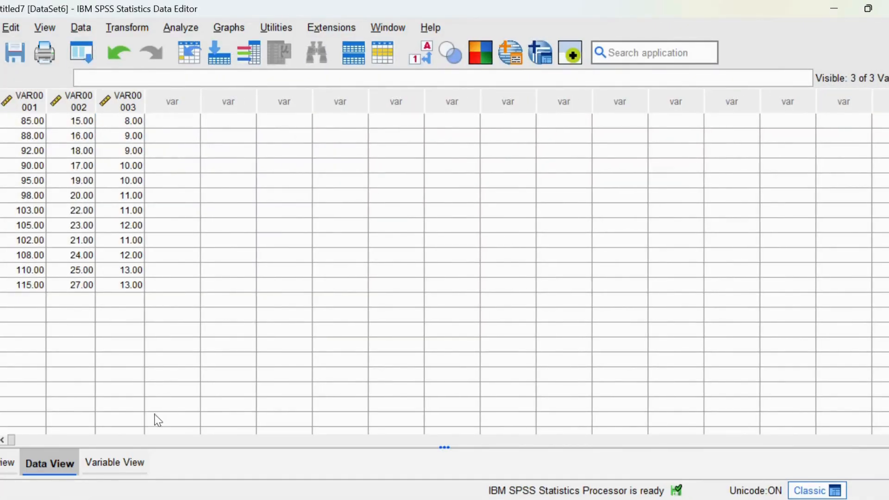
Rename the first variable, VAR00001, as Y in the Untitled7 dataset
left_click(115, 462)
left_click(23, 85)
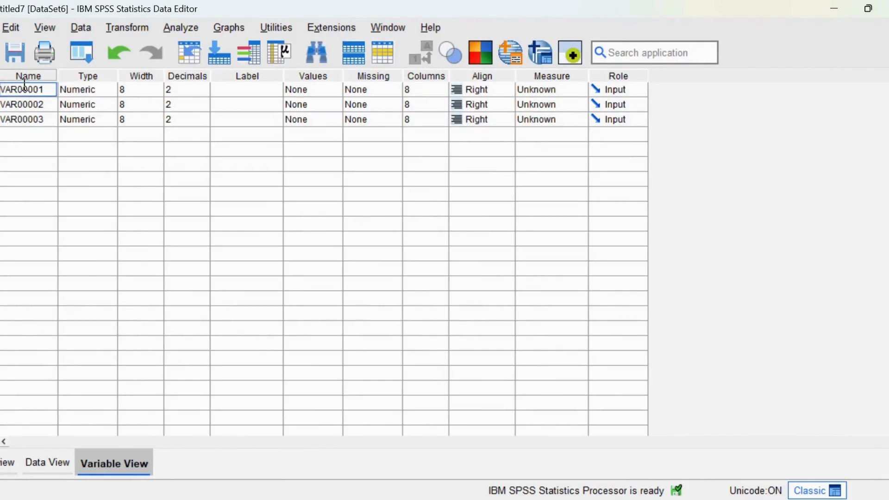
double_click(51, 89)
key("BackSpace")
key("BackSpace")
key("BackSpace")
key("BackSpace")
key("BackSpace")
key("BackSpace")
key("BackSpace")
key("BackSpace")
type("penjualan")
key("BackSpace")
key("BackSpace")
key("BackSpace")
key("BackSpace")
key("BackSpace")
key("BackSpace")
key("BackSpace")
key("BackSpace")
key("BackSpace")
type("Y")
Rename the second and third variables as X1 and X2
double_click(54, 105)
key("BackSpace")
key("BackSpace")
key("BackSpace")
key("BackSpace")
key("BackSpace")
key("BackSpace")
key("BackSpace")
key("BackSpace")
type("X1")
double_click(51, 121)
key("BackSpace")
key("BackSpace")
key("BackSpace")
key("BackSpace")
key("BackSpace")
key("BackSpace")
key("BackSpace")
key("BackSpace")
type("X2")
Label variable Y as Penjualan, X1 as jumlah promosi and X2 as Biaya tenaga penjualan
left_click(225, 85)
type("Penjualan")
key("Return")
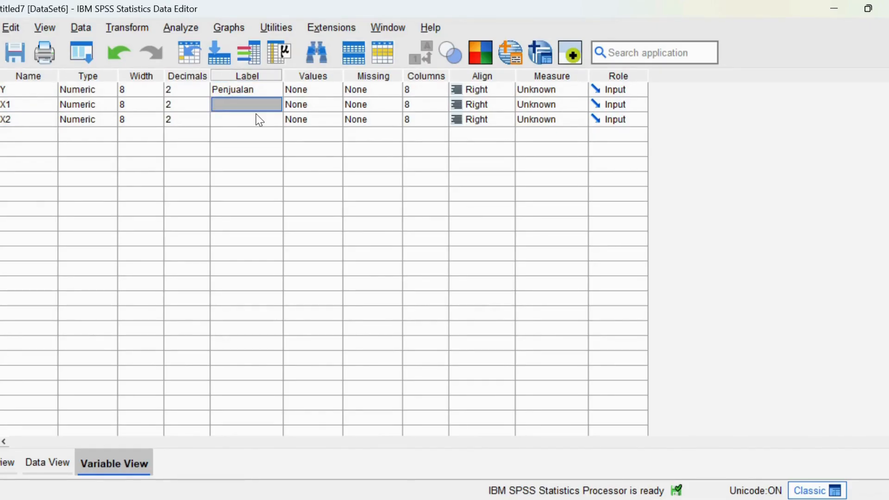
mouse_move(575, 498)
left_click(693, 451)
type("j")
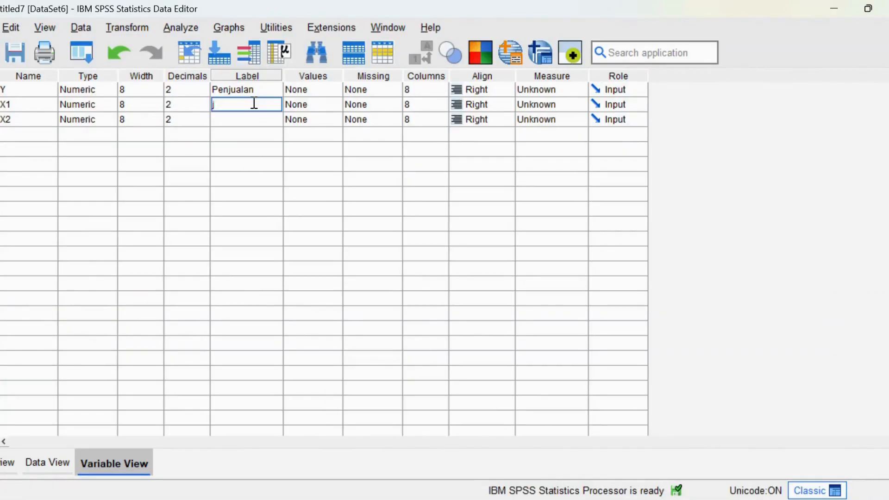
type("umlah promosi")
key("Return")
type("Bi")
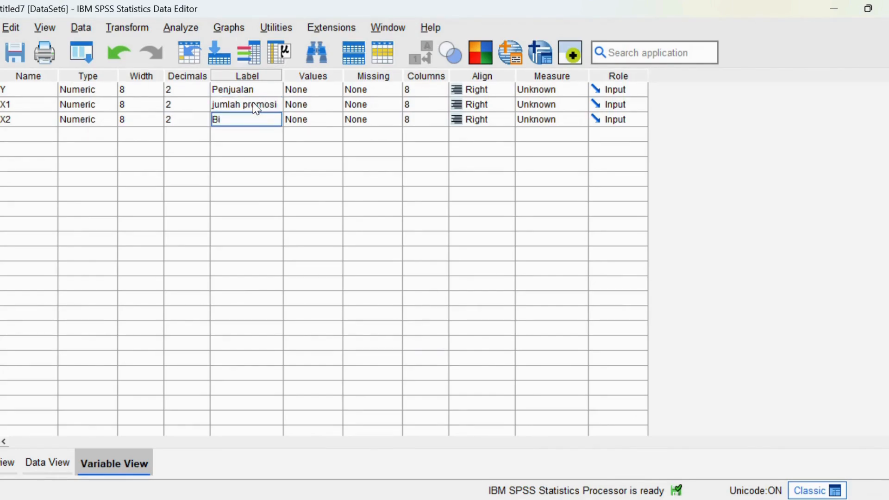
type("aya tenaga penjualan")
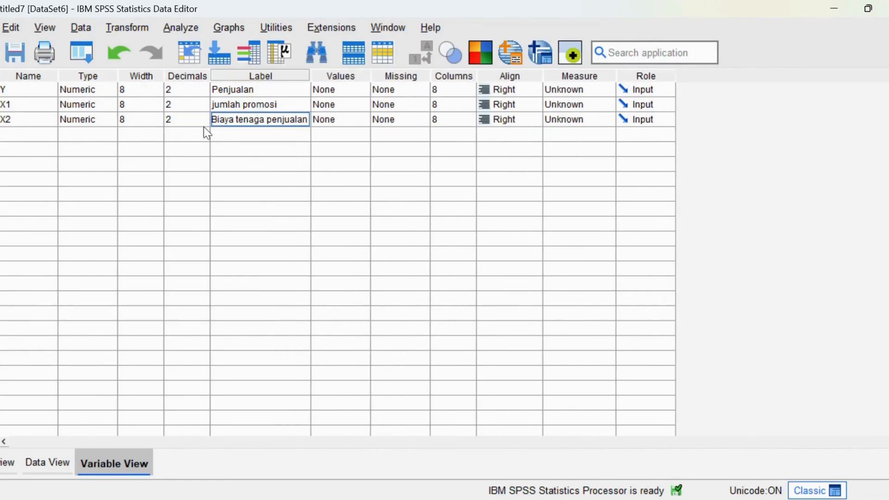
Set the decimals of Y, X1 and X2 to 0
left_click(187, 91)
left_click(204, 92)
left_click(204, 93)
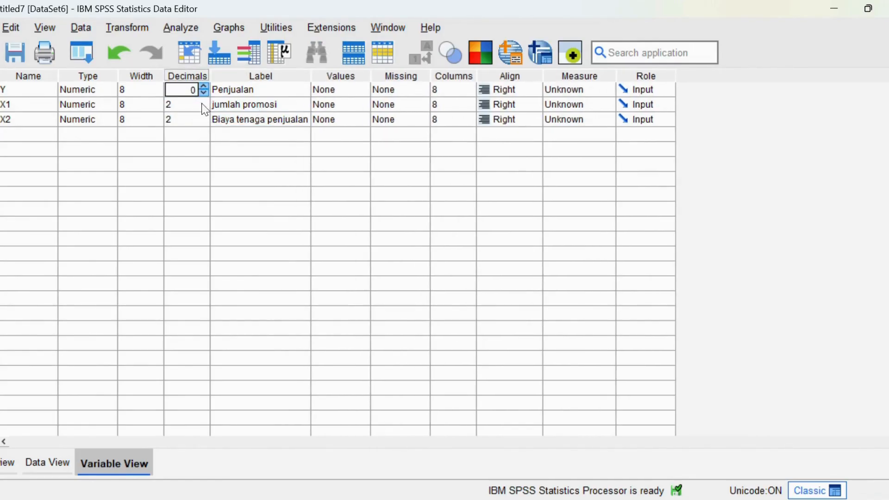
left_click(191, 104)
type("0")
double_click(193, 119)
type("0")
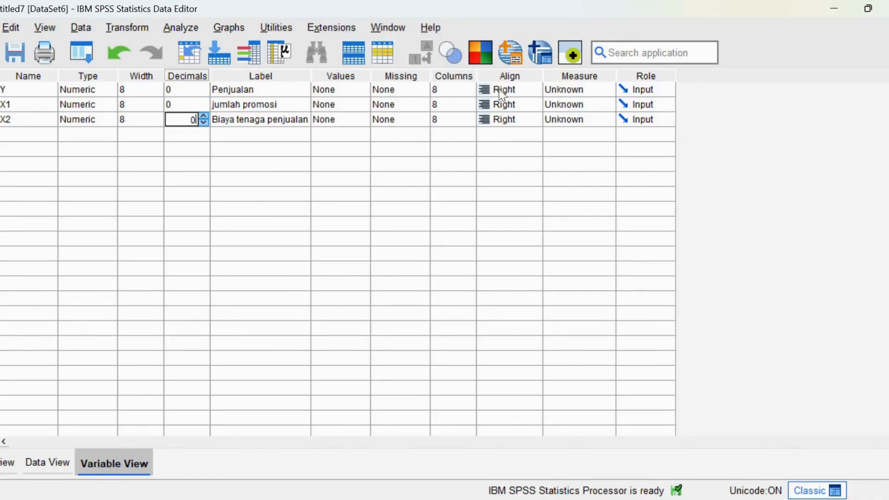
Set the measurement level of Y, X1 and X2 to Scale and return to the data values
left_click(565, 89)
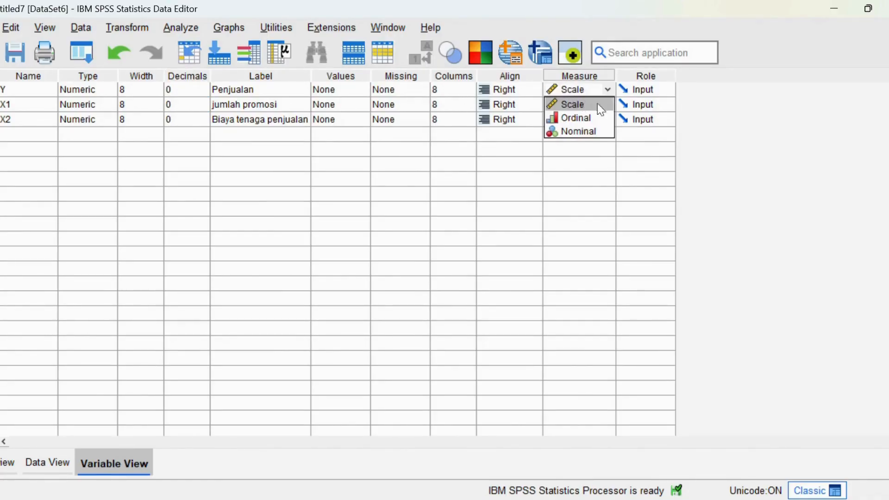
left_click(577, 104)
left_click(577, 105)
left_click(582, 105)
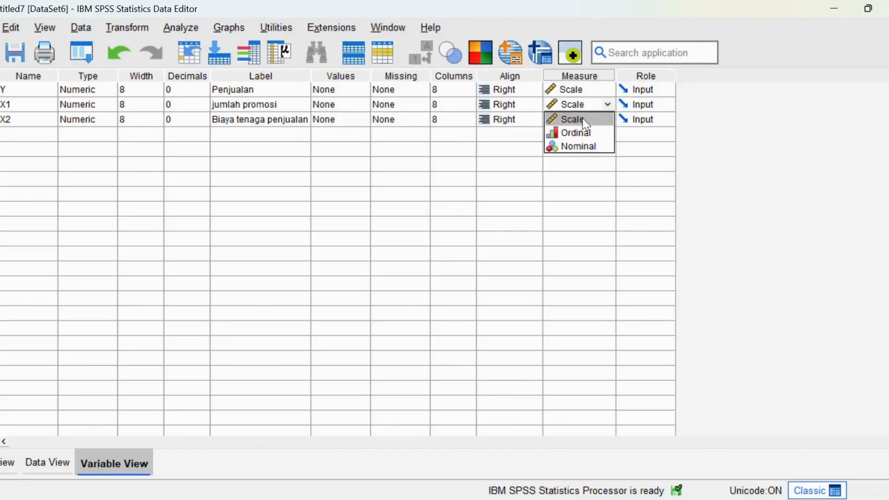
left_click(586, 124)
key("ctrl+t")
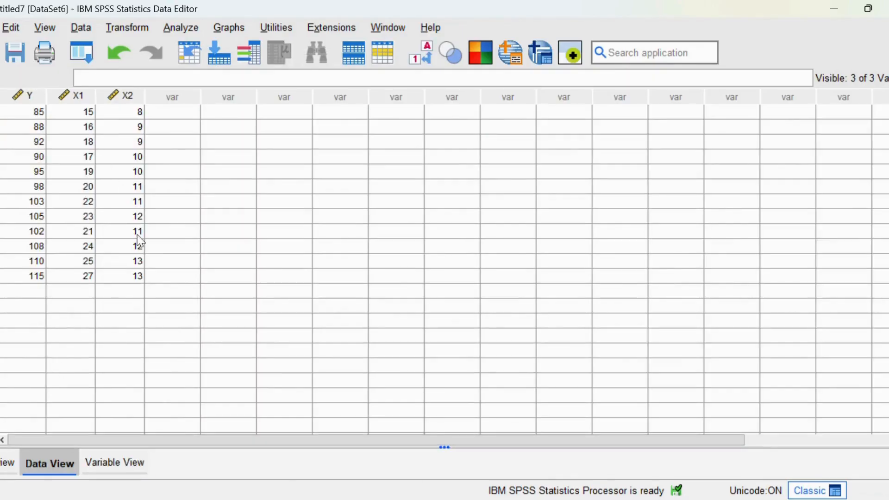
Set up a linear regression with Penjualan [Y] as dependent and jumlah promosi [X1] and Biaya tenaga penjualan [X2] as independents
left_click(187, 30)
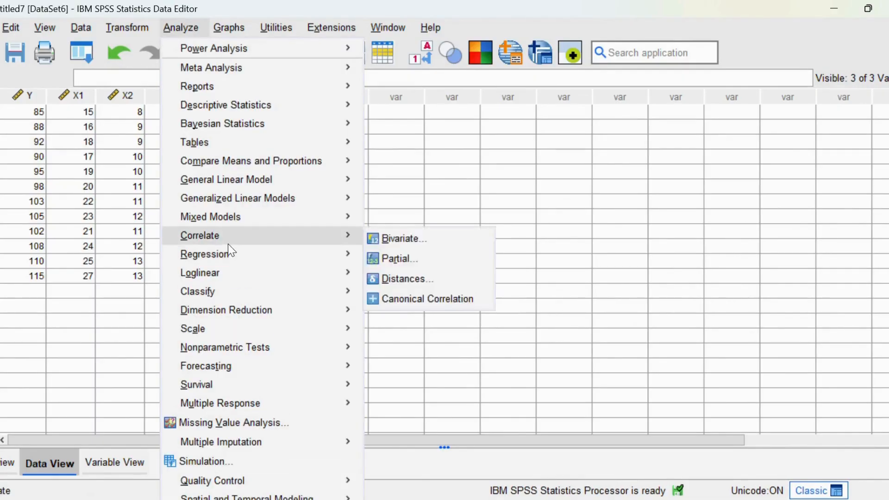
mouse_move(231, 253)
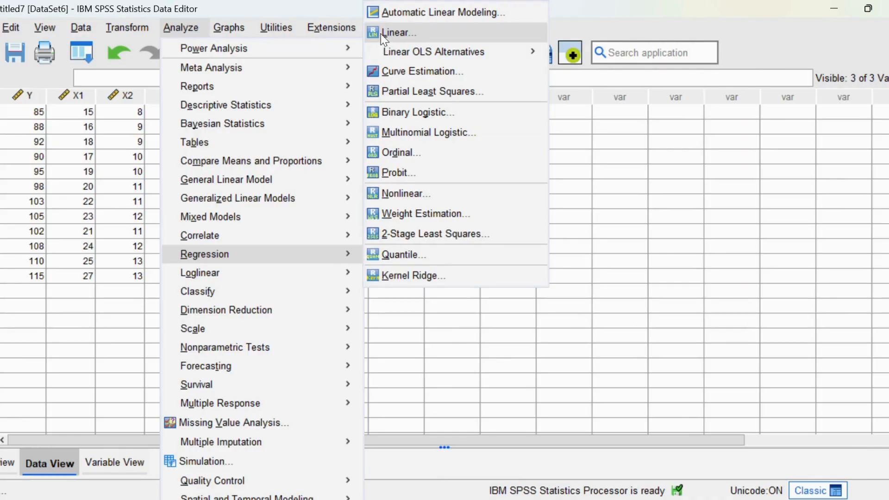
left_click(396, 33)
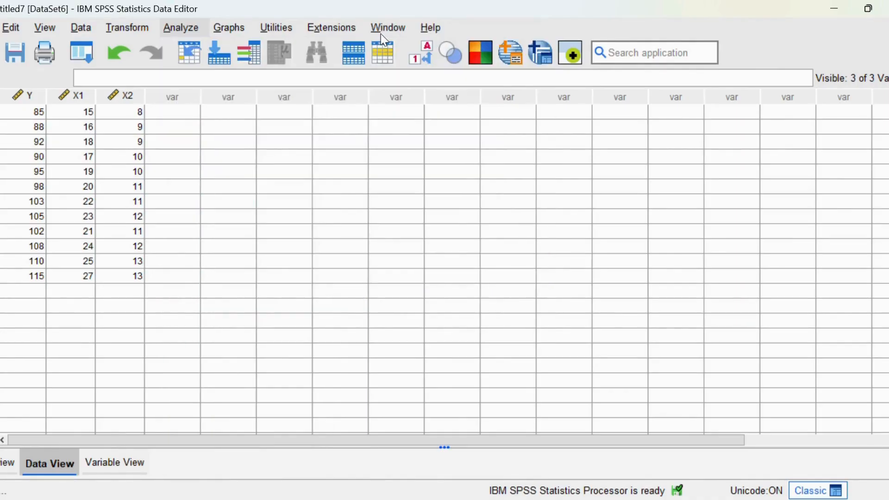
left_click(389, 227)
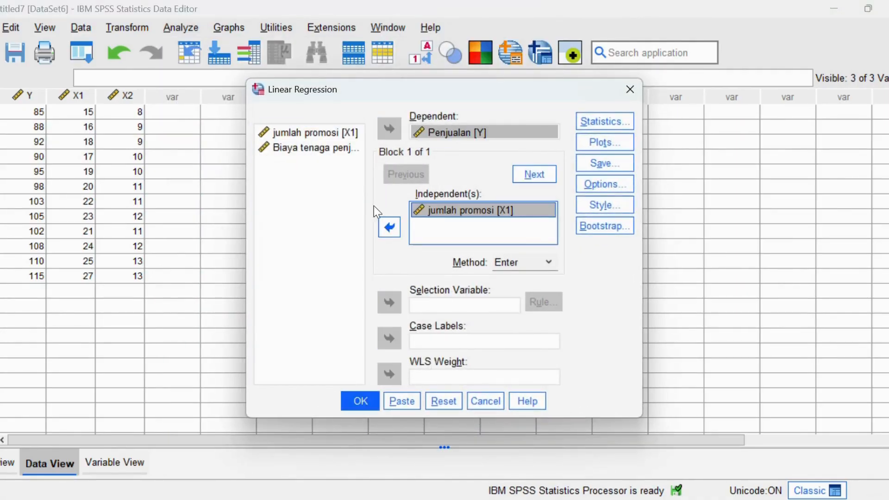
left_click(336, 133)
left_click(388, 227)
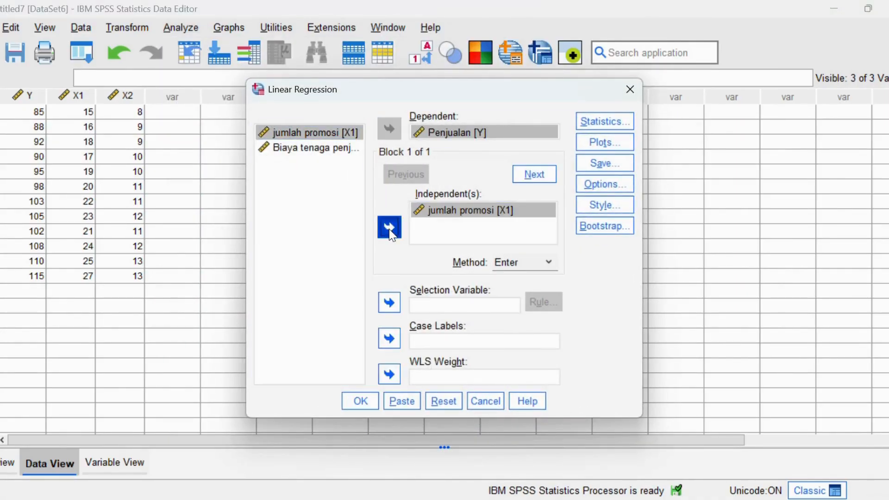
left_click(336, 146)
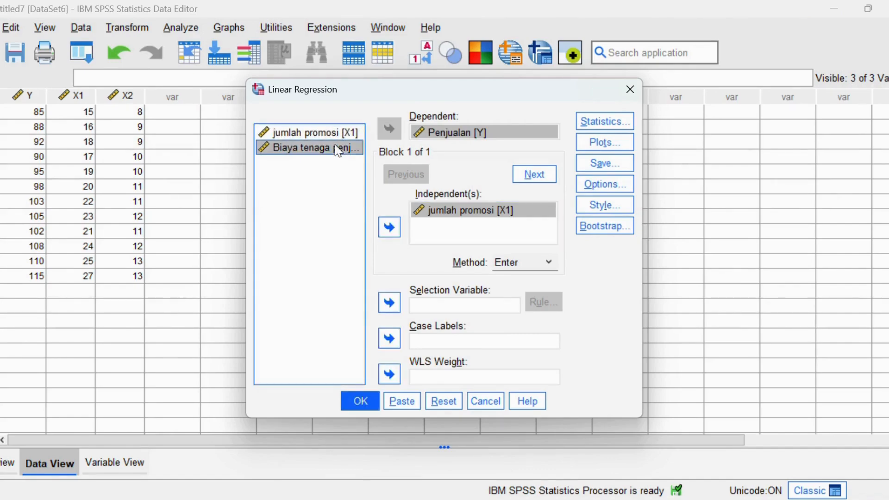
left_click(387, 229)
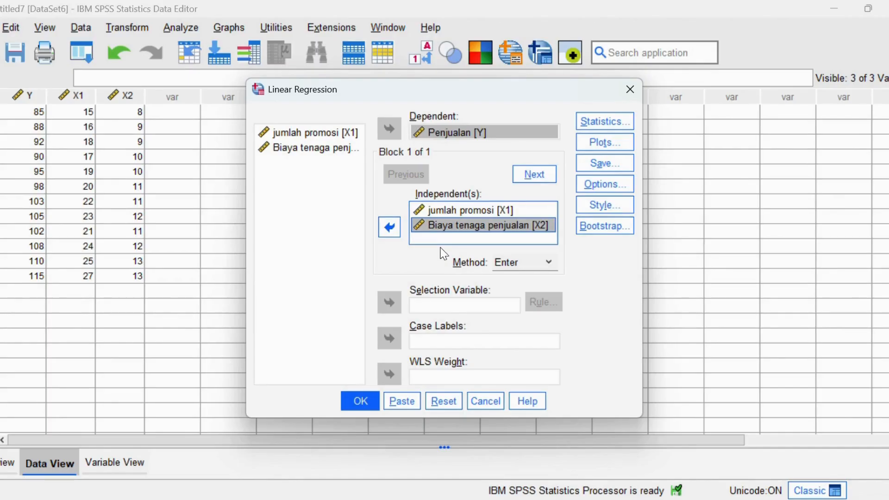
Add R squared change, Durbin-Watson, Collinearity diagnostics and Descriptives to the regression statistics
left_click(594, 122)
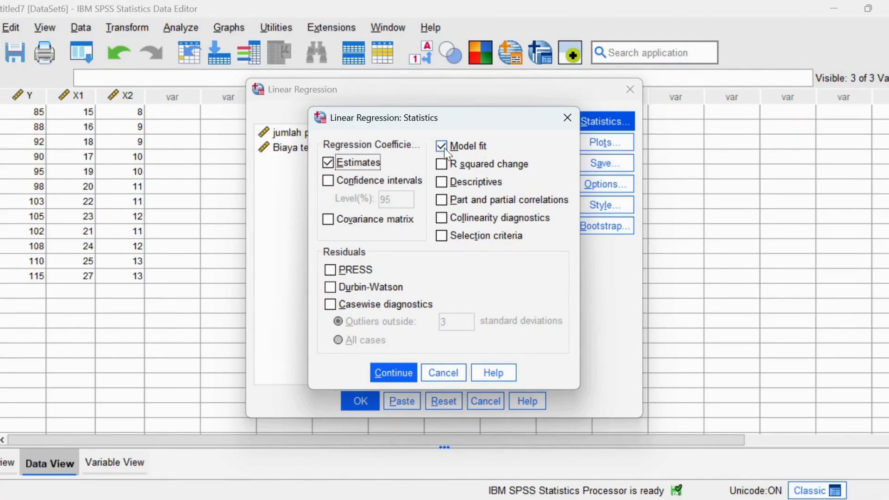
left_click(443, 165)
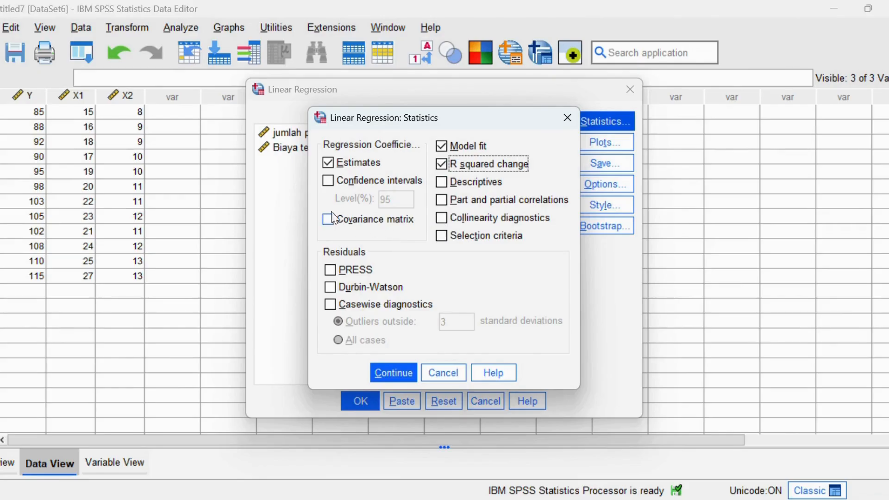
left_click(330, 287)
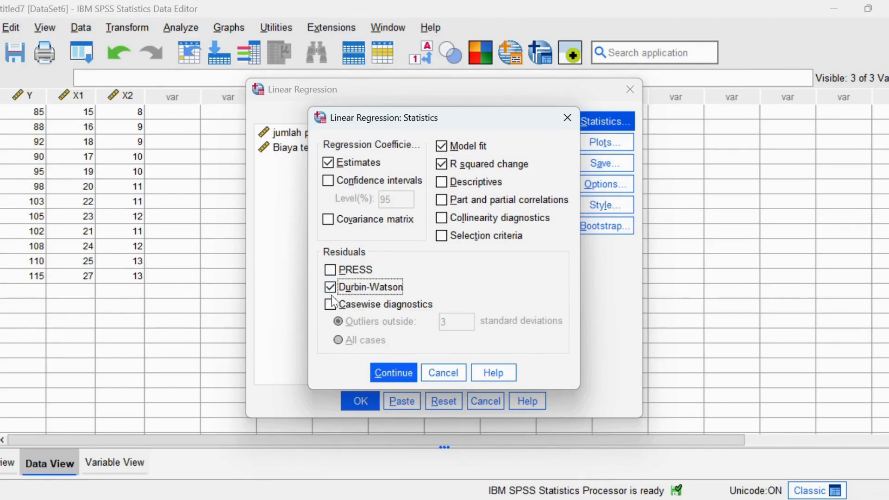
left_click(442, 219)
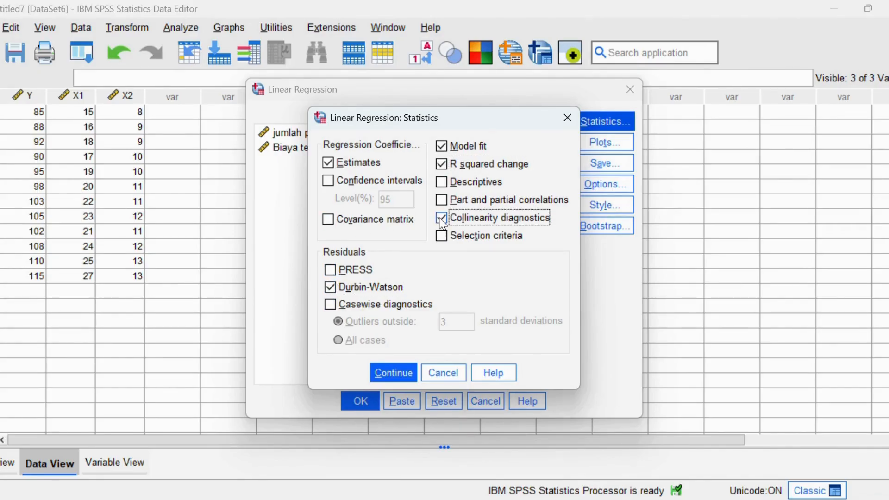
left_click(442, 184)
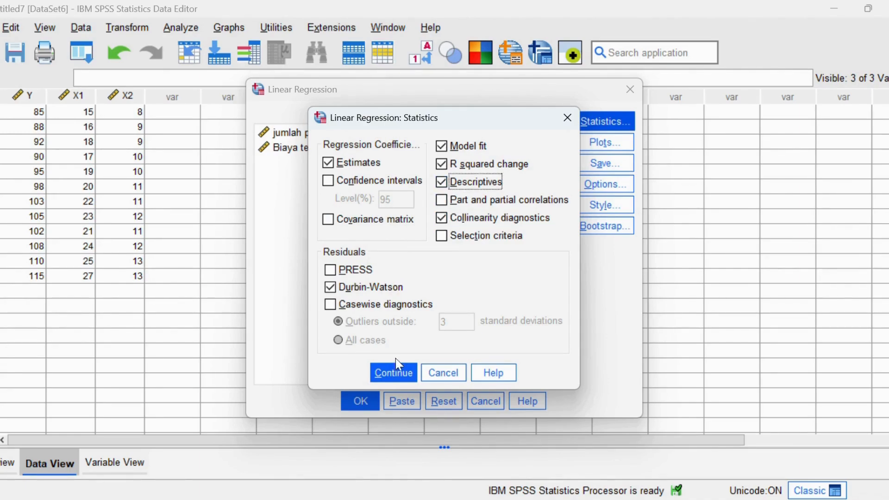
left_click(395, 373)
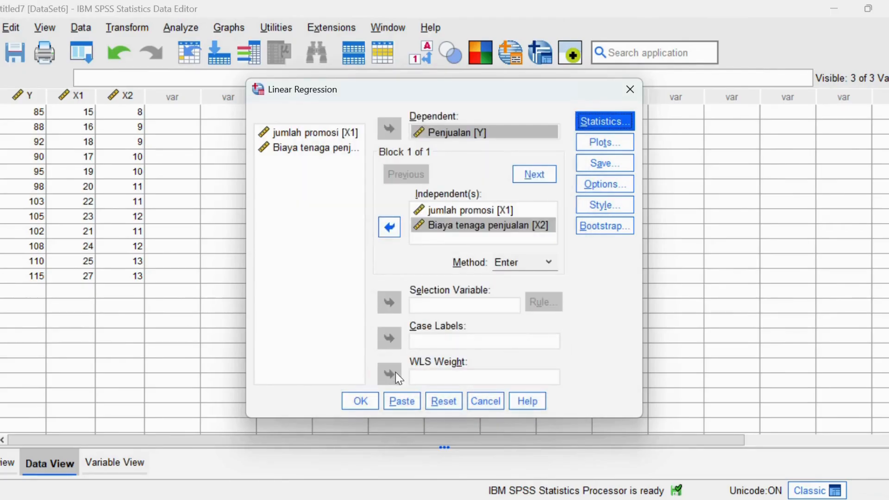
Add a scatterplot of *ZRESID (Y) against *ZPRED (X), a residual histogram and a normal probability plot, and run the regression
left_click(599, 148)
left_click(333, 178)
left_click(441, 254)
left_click(369, 192)
left_click(442, 221)
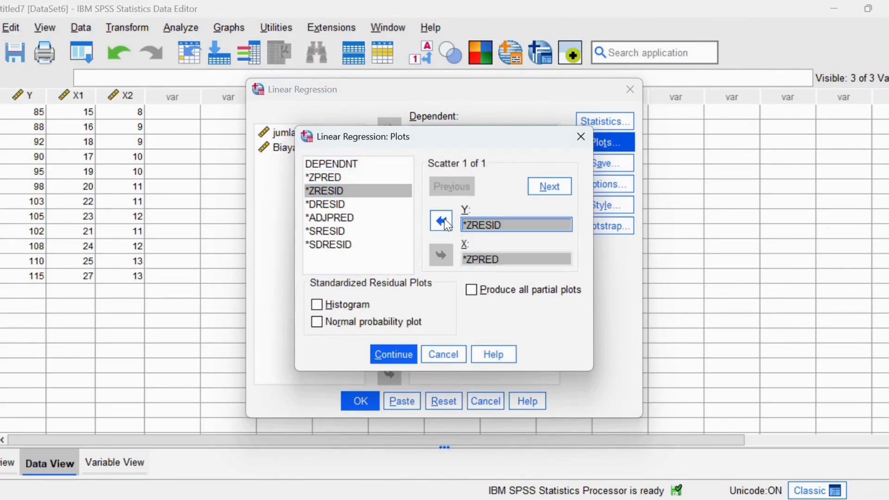
left_click(316, 307)
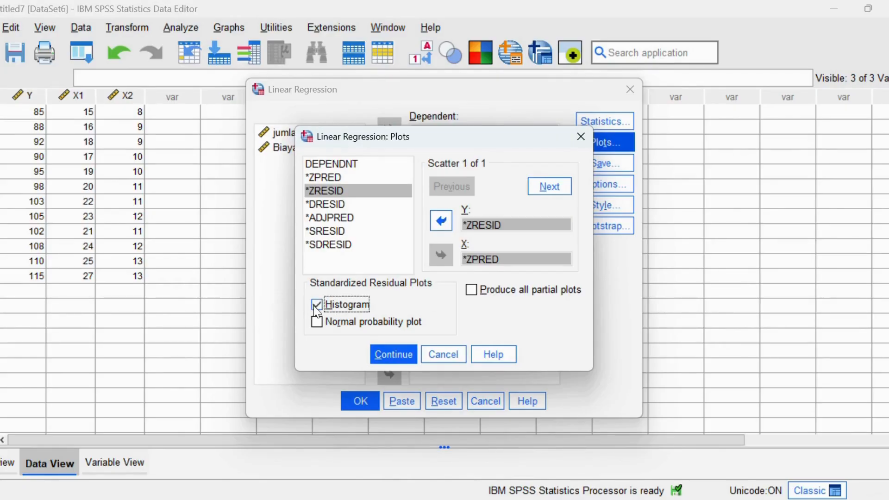
left_click(317, 322)
left_click(390, 353)
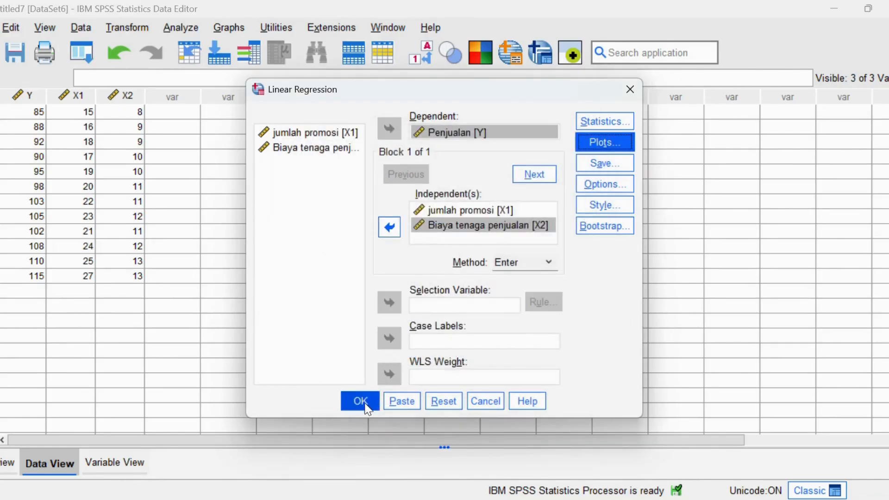
left_click(364, 404)
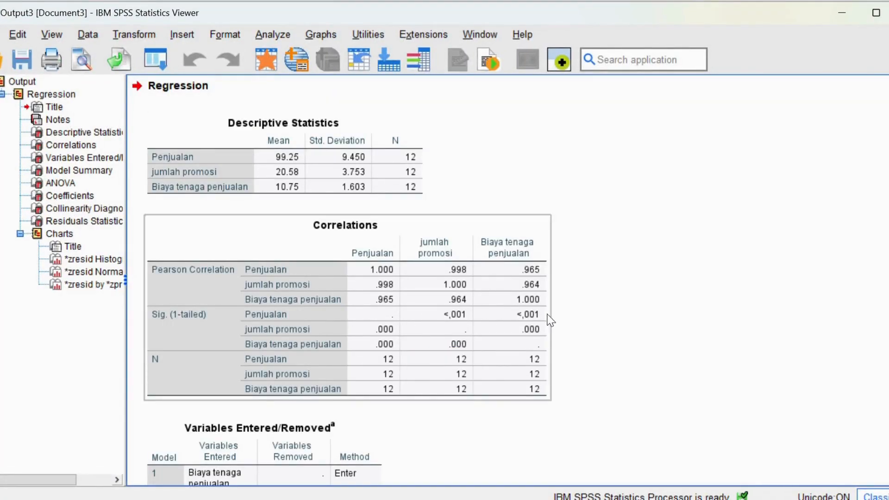
Examine the regression output from Correlations through the residual scatterplot, including the Model Summary, ANOVA and Coefficients tables
scroll(613, 261, "down", 10)
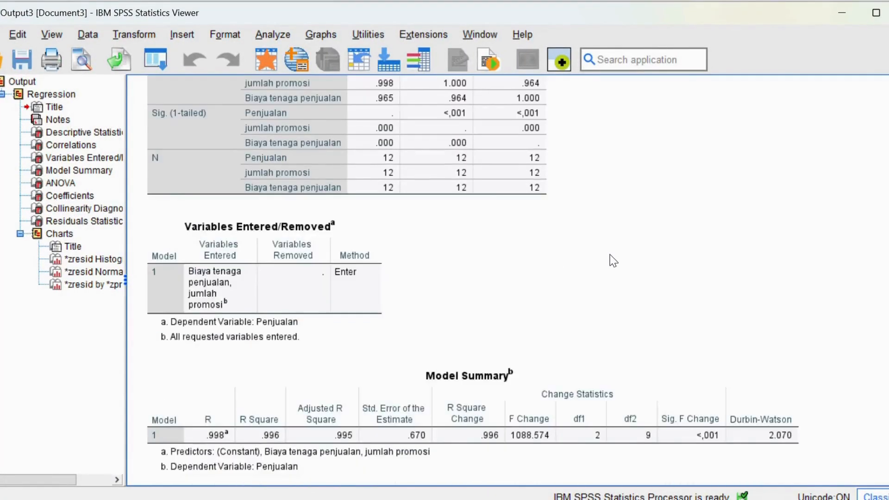
scroll(613, 261, "down", 4)
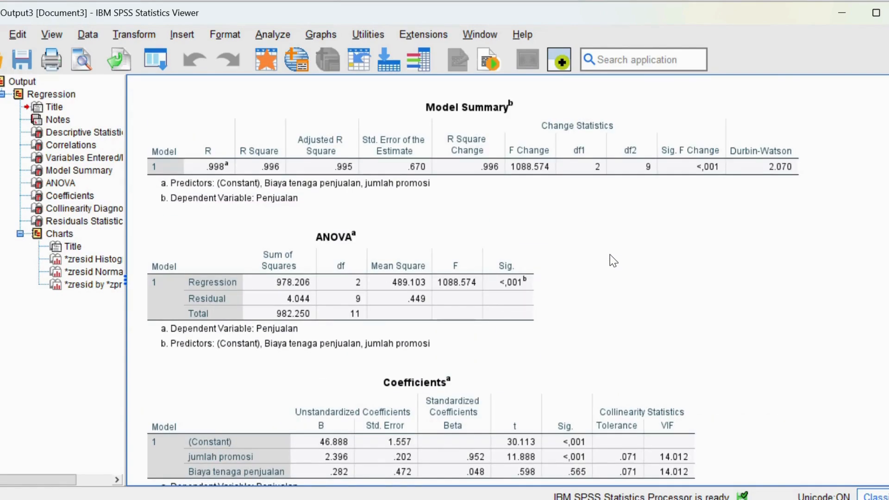
scroll(613, 260, "down", 11)
scroll(614, 261, "down", 20)
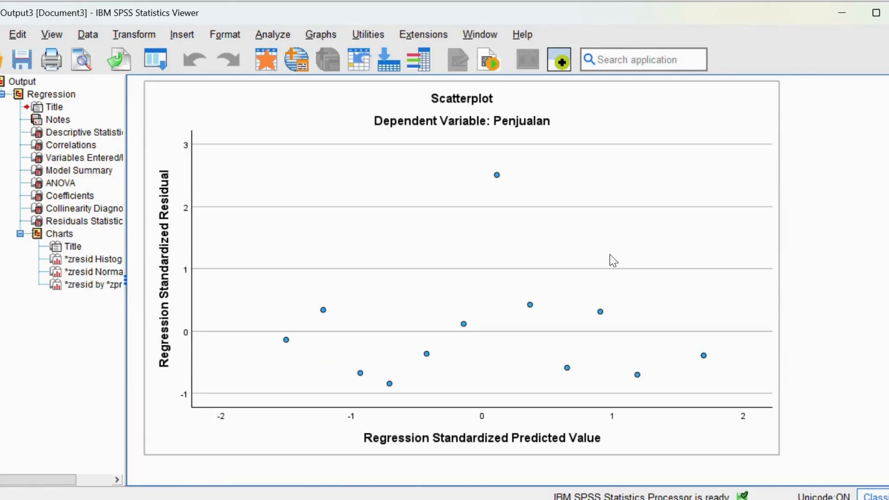
left_click(69, 196)
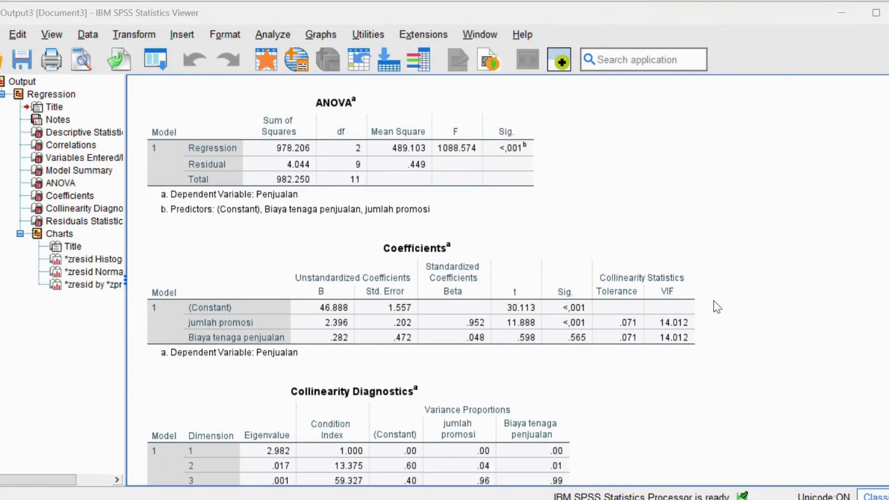
right_click(628, 309)
left_click(642, 359)
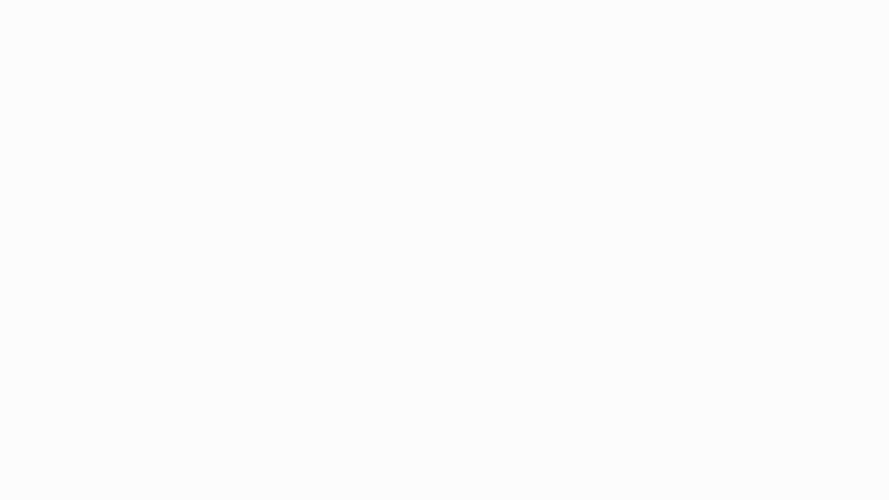